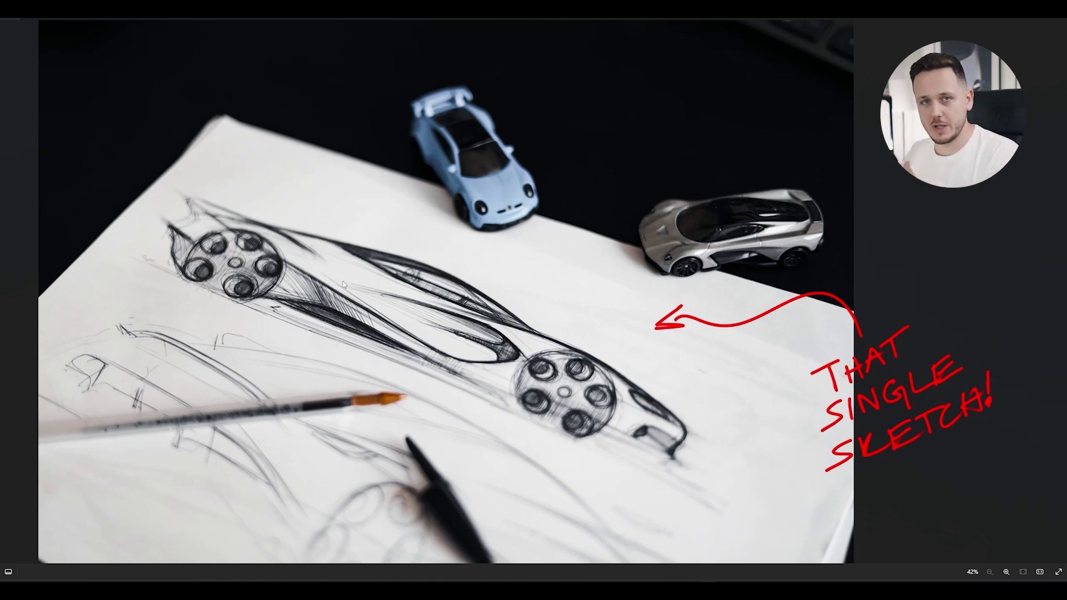
Advance the image viewer from the pencil sketch to the red supercar render.
key(Right)
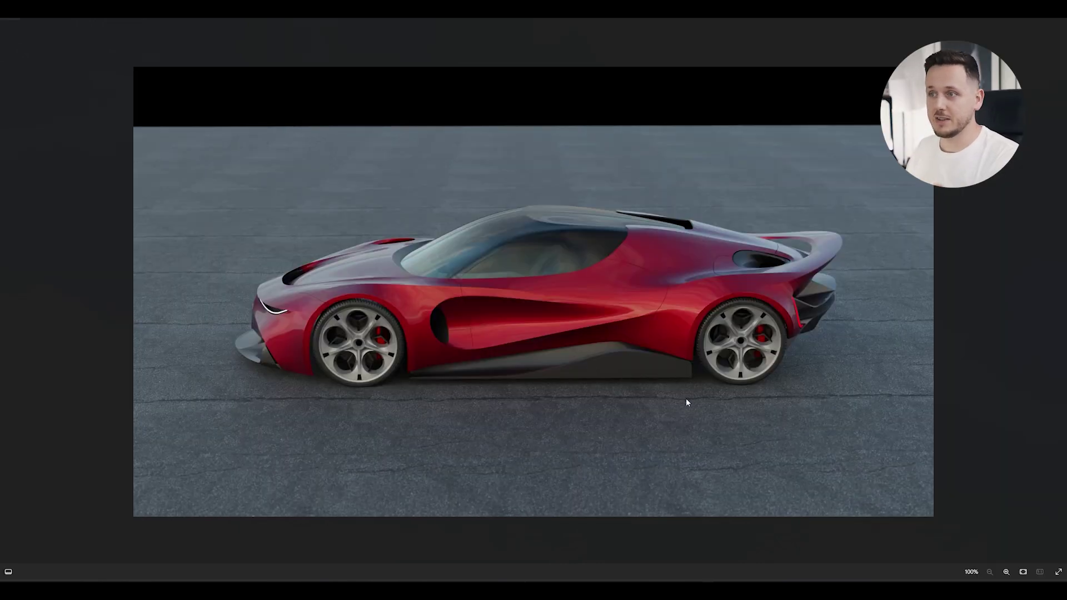
scroll(580, 298, up, 5)
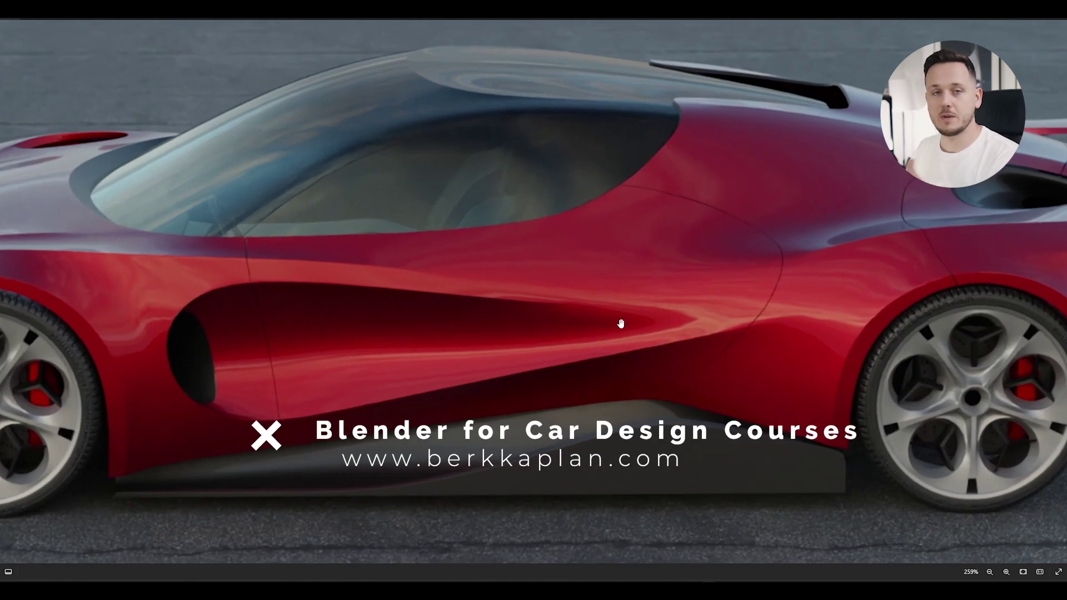
scroll(622, 323, down, 2)
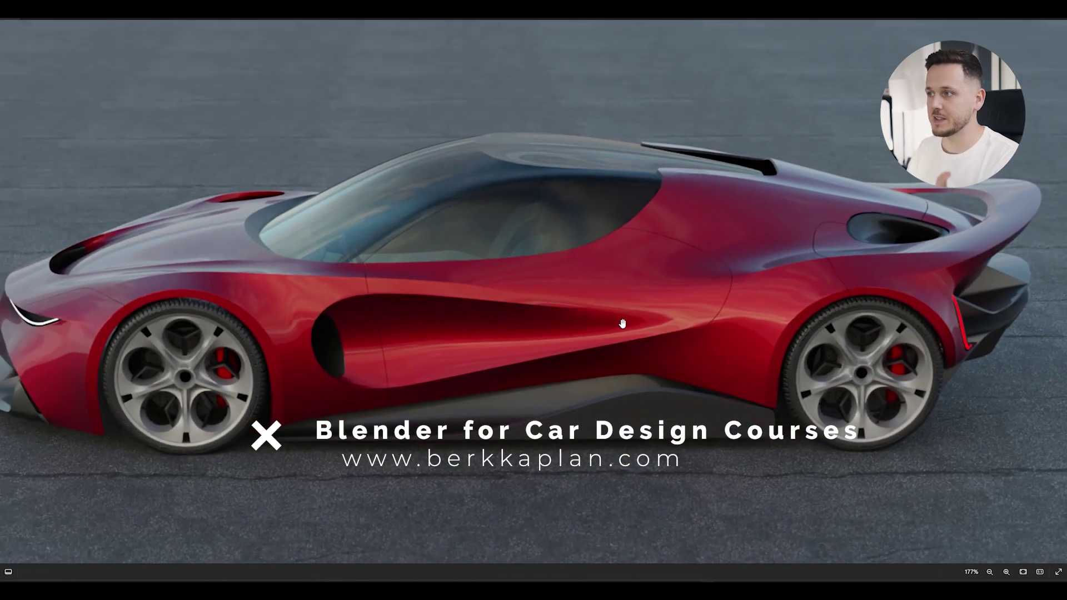
scroll(622, 323, down, 2)
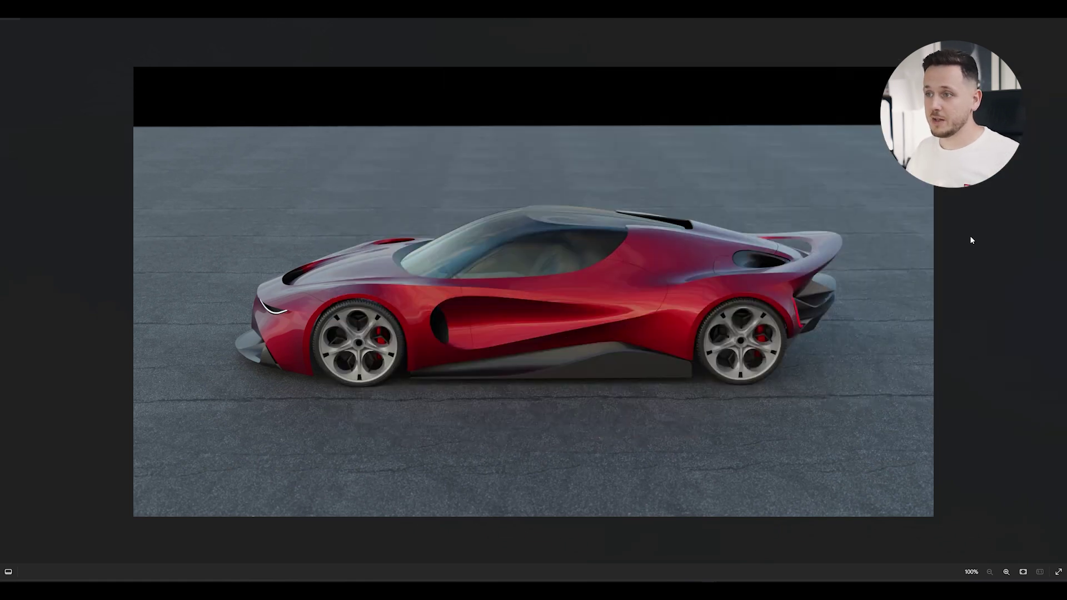
key(Right)
key(Left)
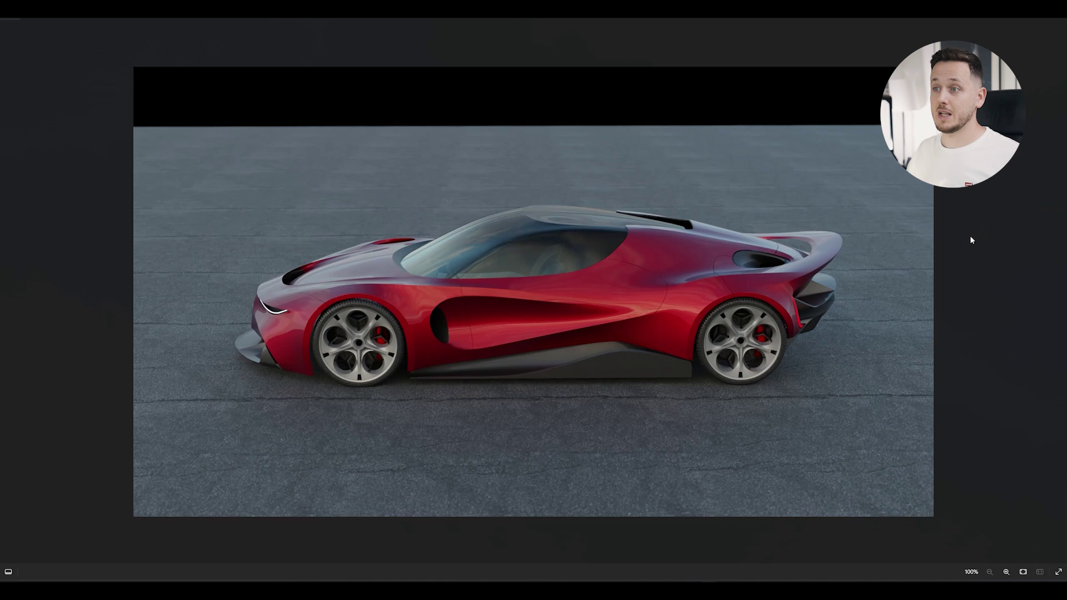
key(Right)
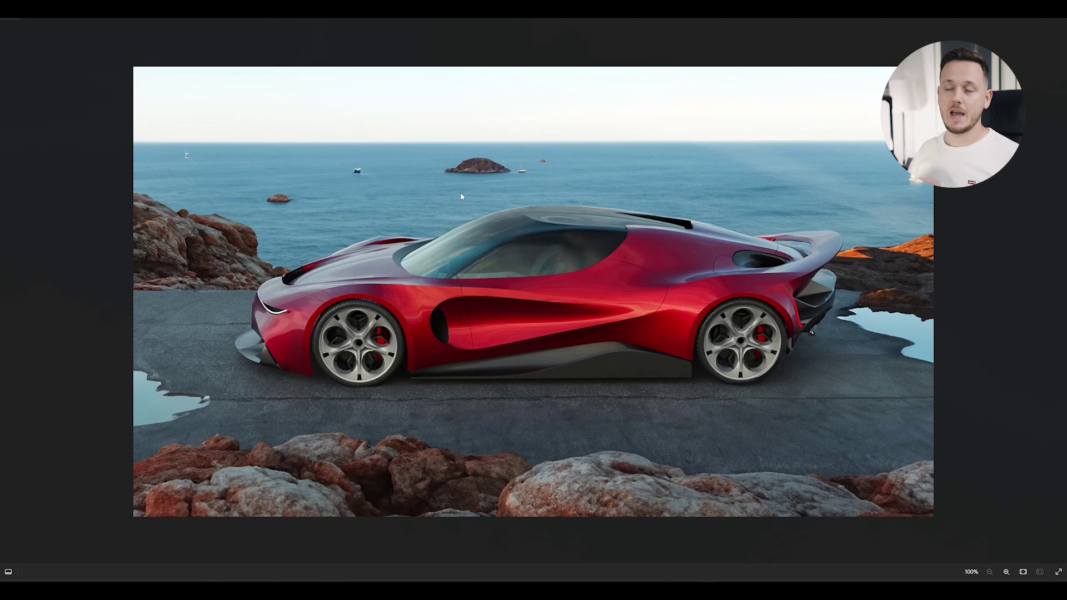
key(Left)
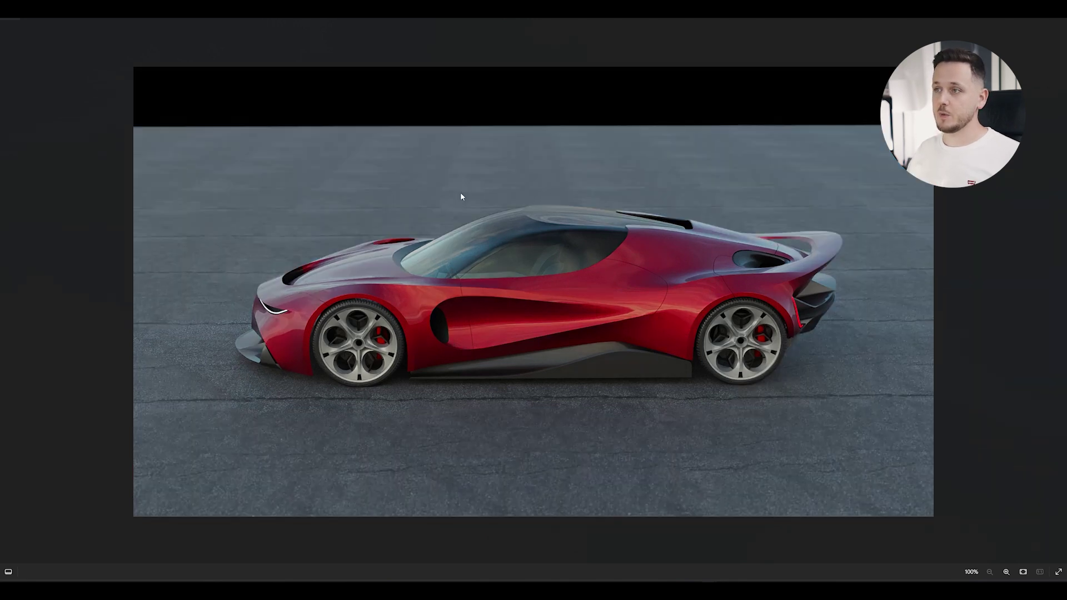
Flip the image viewer forward to the seaside red supercar image.
key(Right)
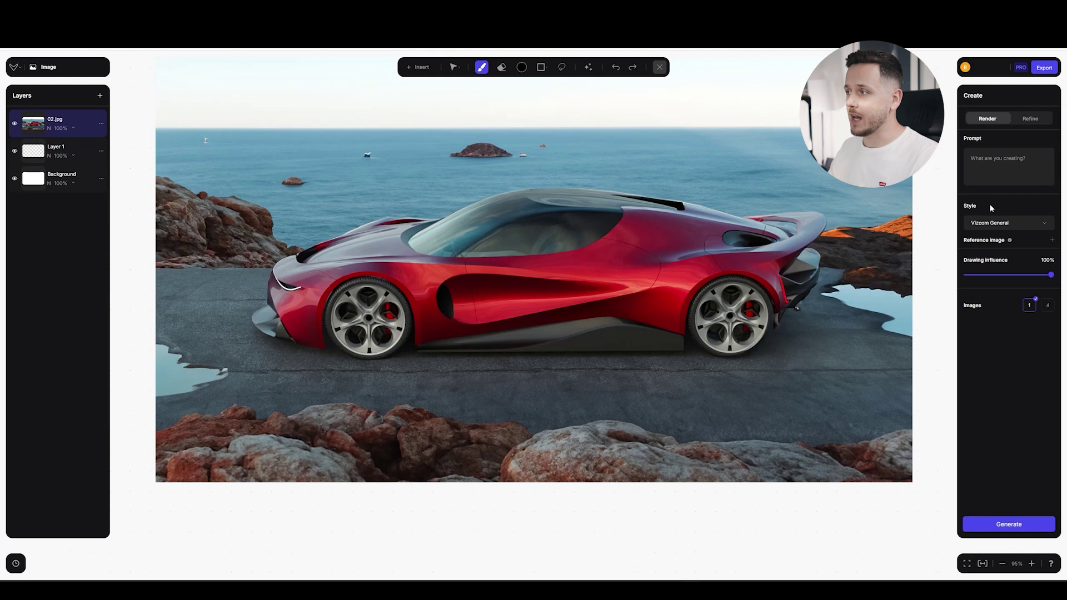
Choose the Automotive Exterior render style and set the image count to 4.
click(991, 224)
click(1006, 304)
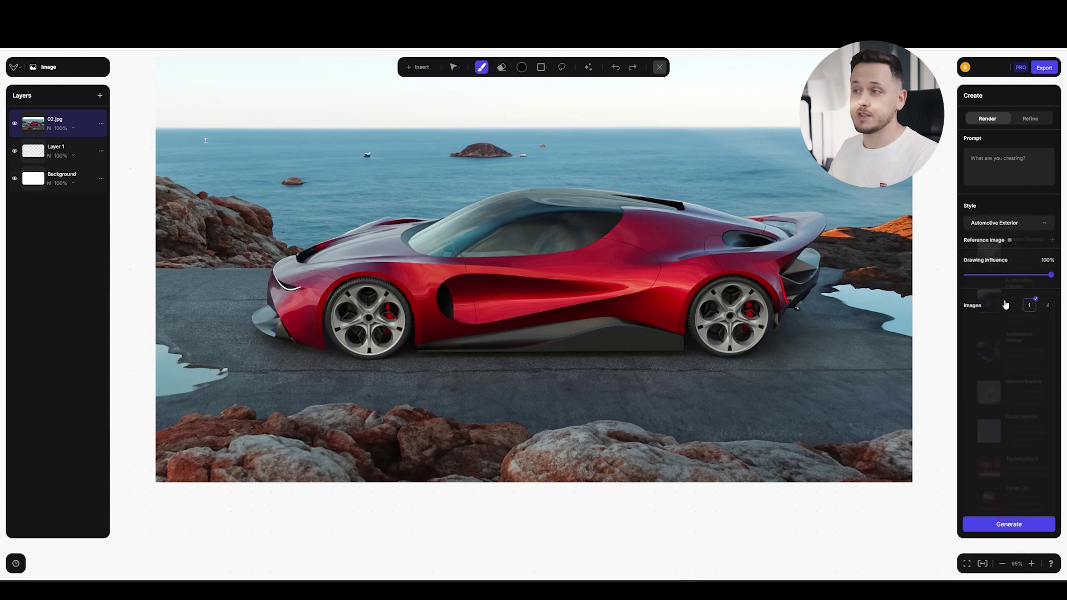
click(1047, 306)
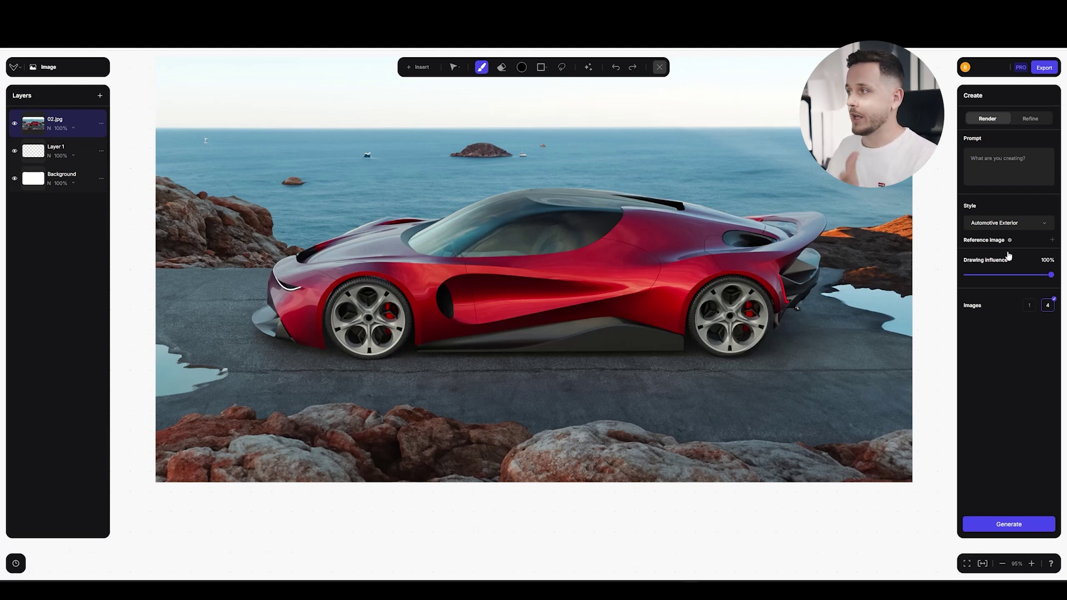
Enter the ocean supercar prompt, set drawing influence to 95% and generate.
click(1009, 172)
text(d)
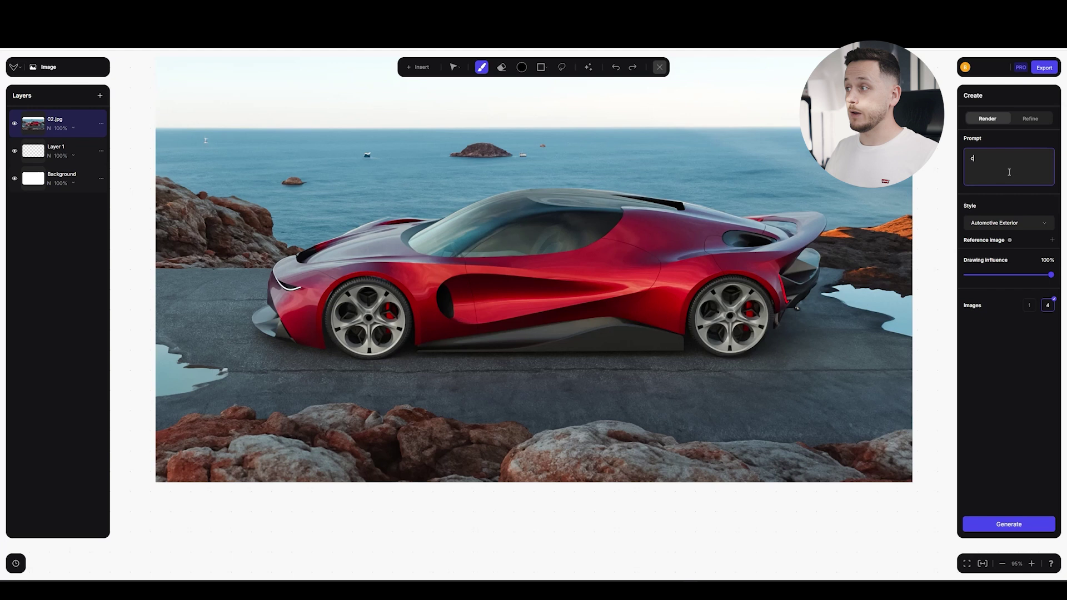
text(oncept)
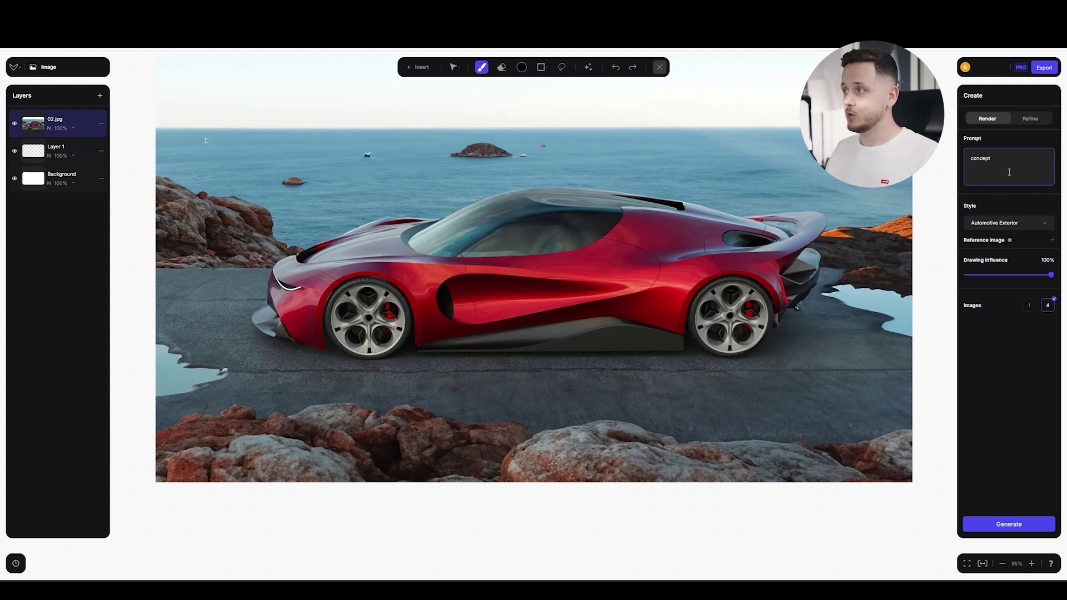
text( supercar next to the)
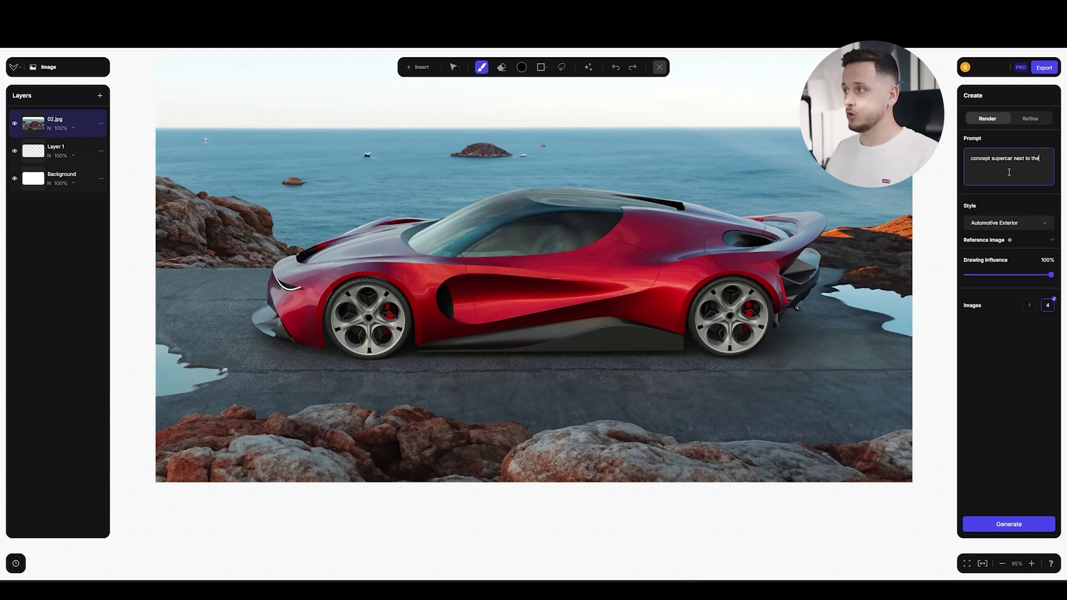
text( ocean)
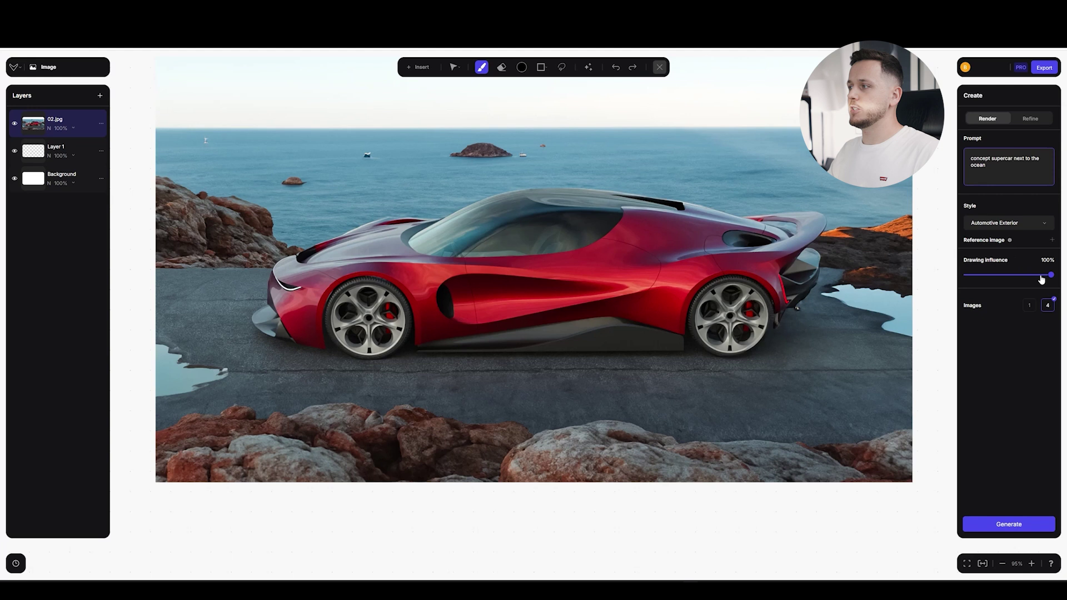
click(1046, 276)
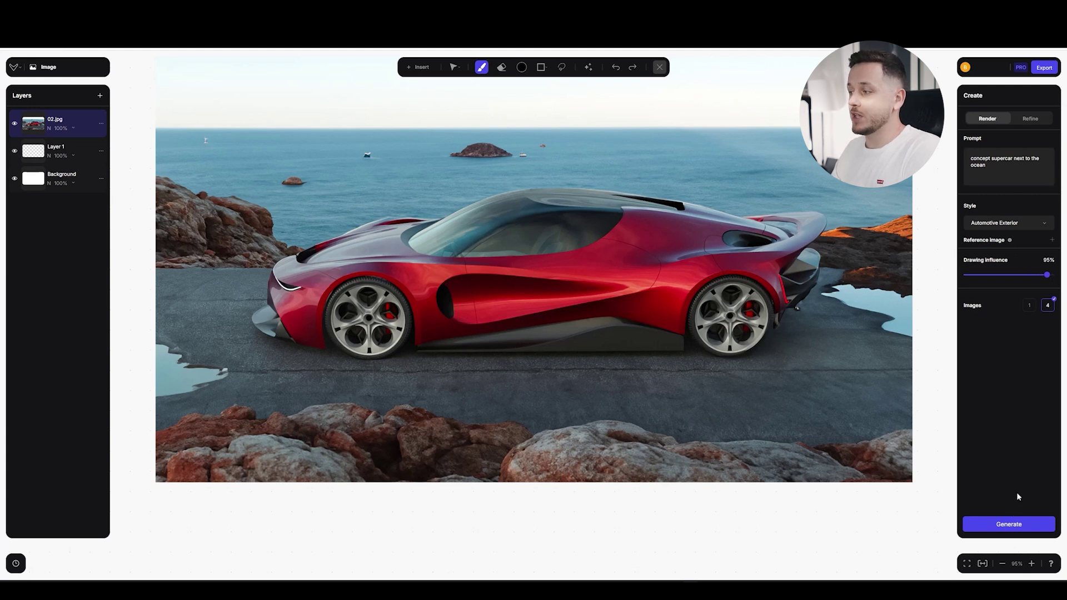
click(1010, 525)
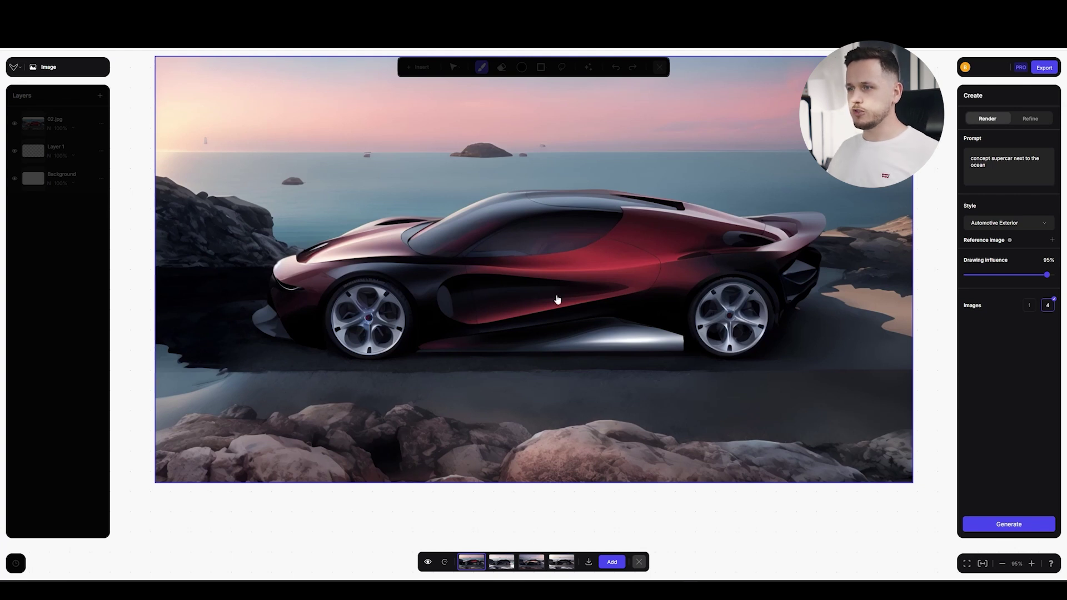
Add the black teal-water variant and the bronze variant as new layers.
click(507, 566)
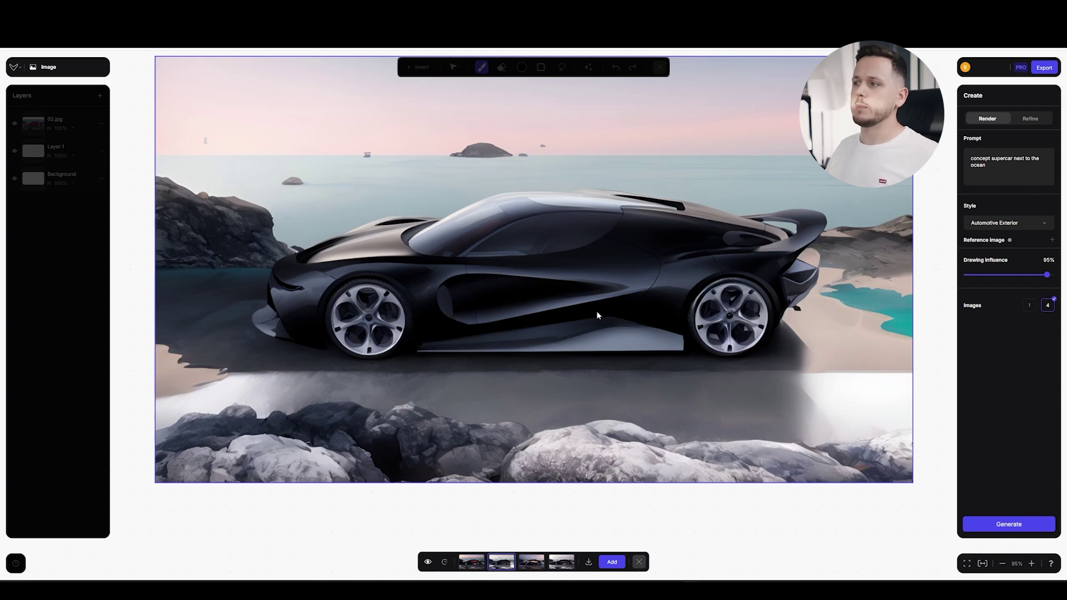
click(612, 562)
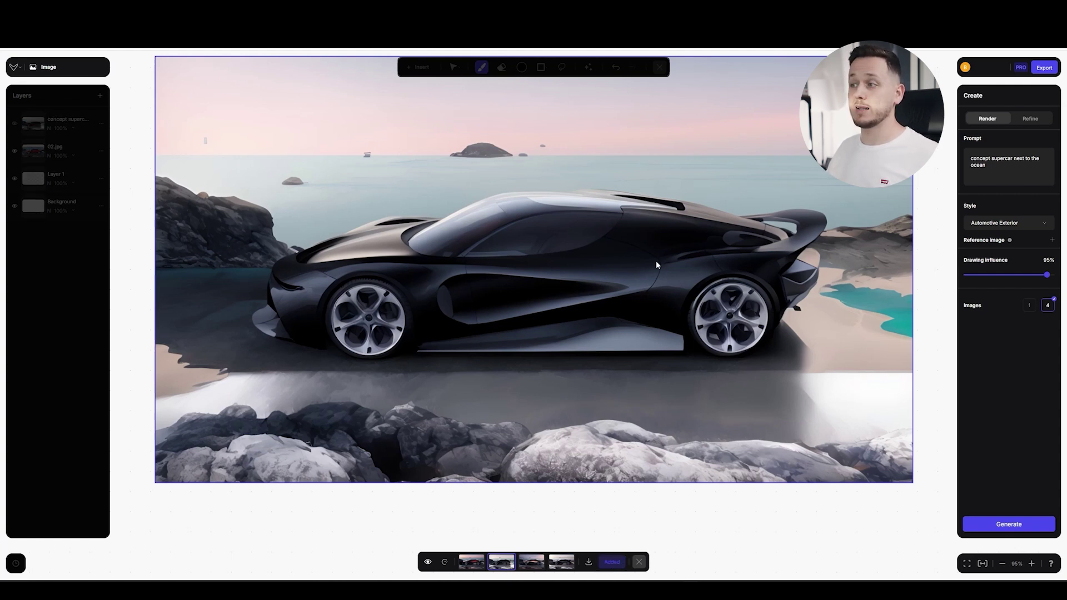
click(528, 566)
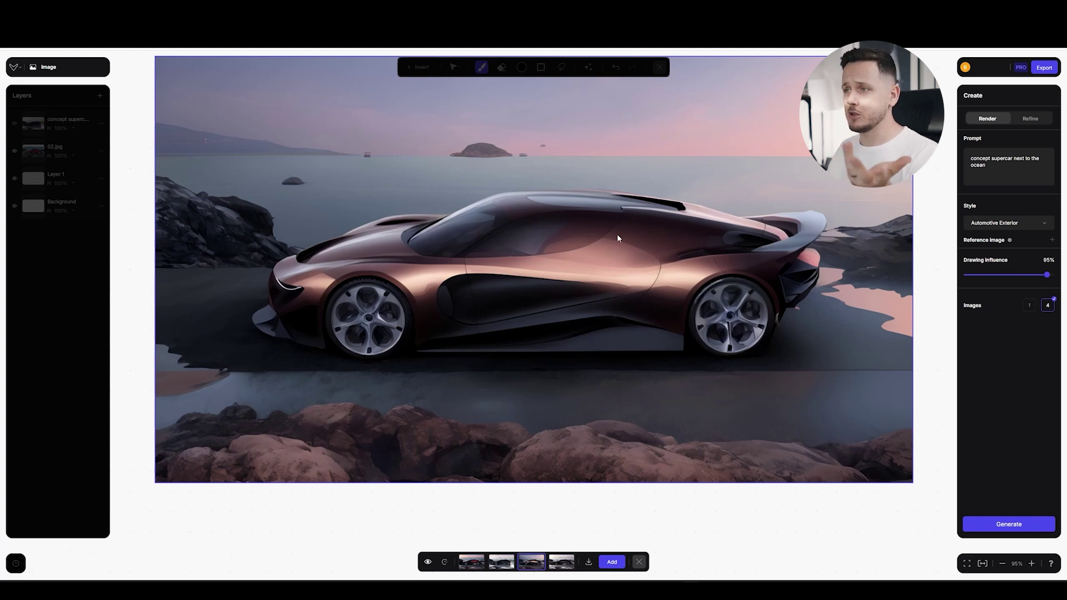
click(611, 562)
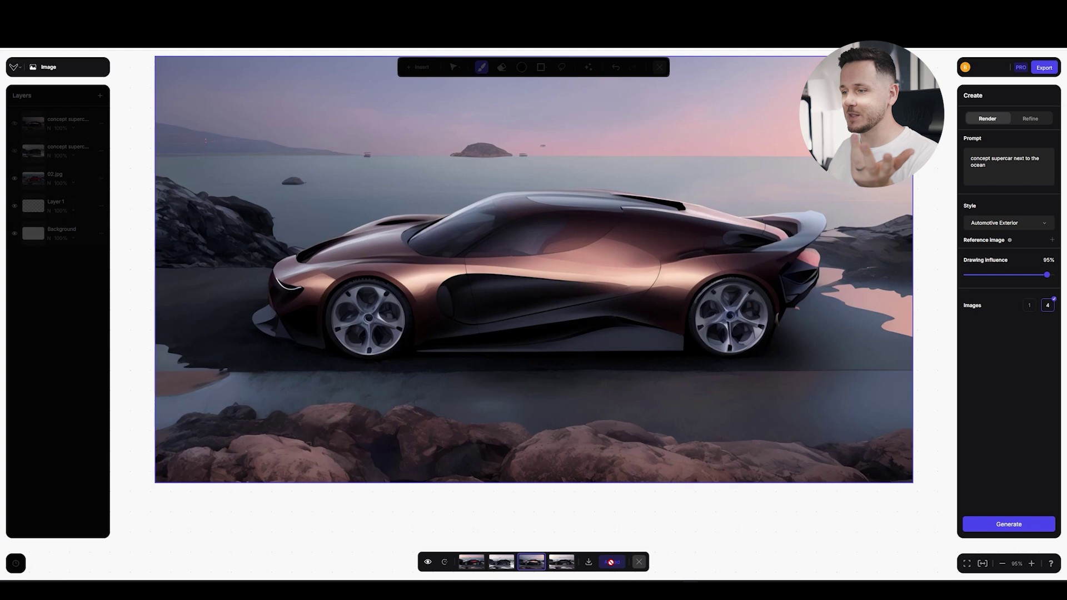
Compare the grey-beach variant preview against the teal-water variant.
click(568, 563)
click(502, 563)
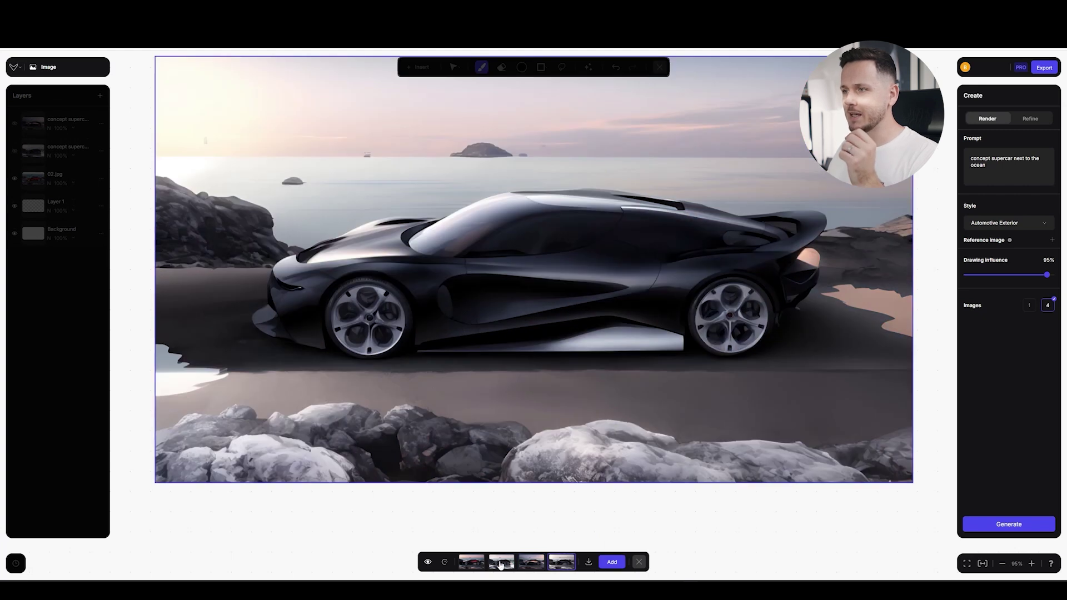
click(573, 563)
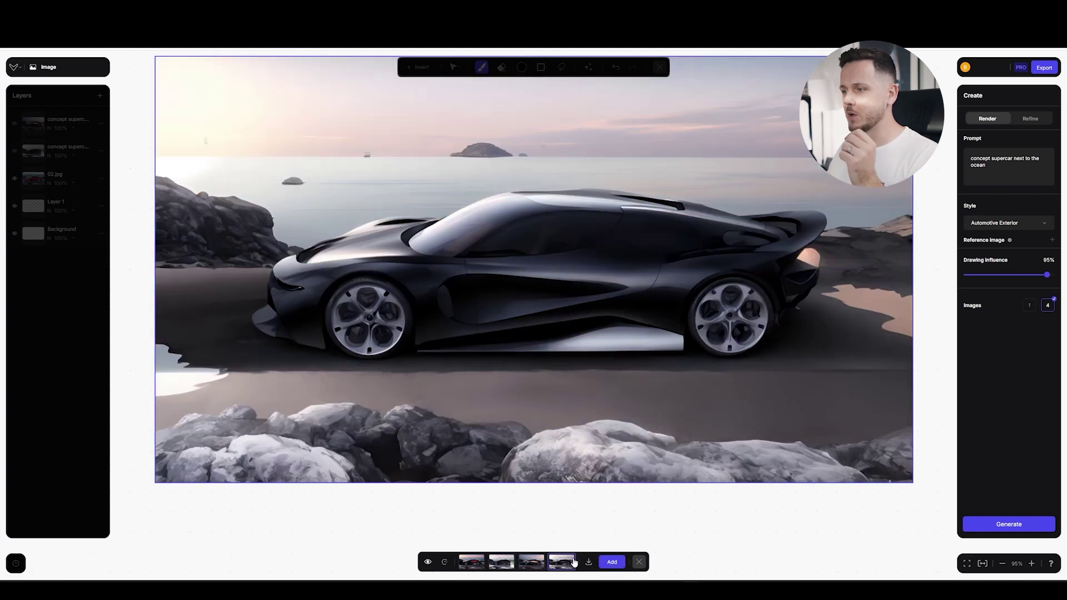
click(640, 562)
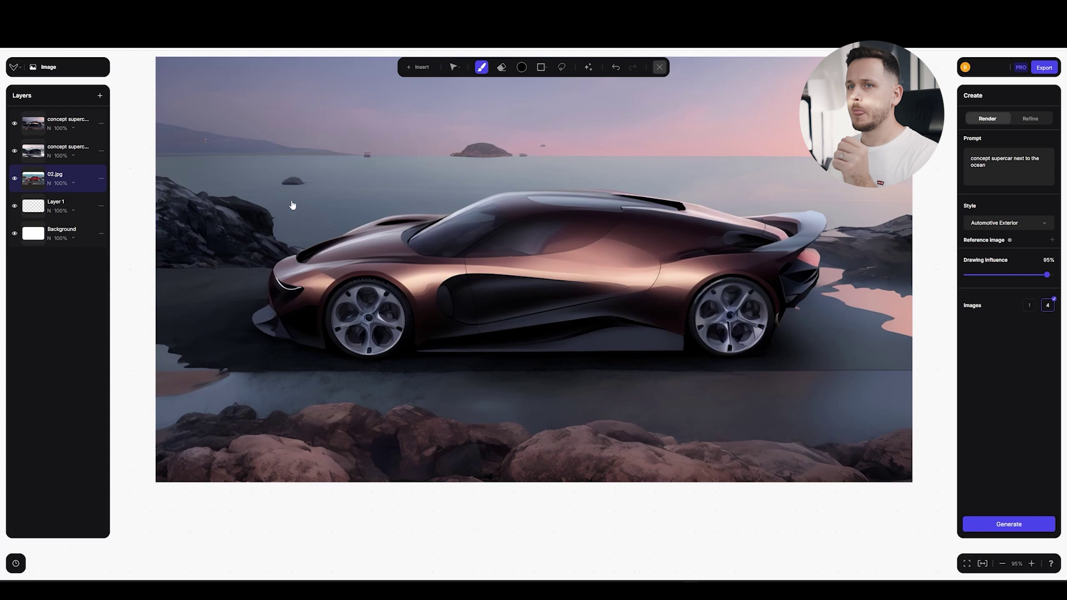
click(15, 123)
click(15, 151)
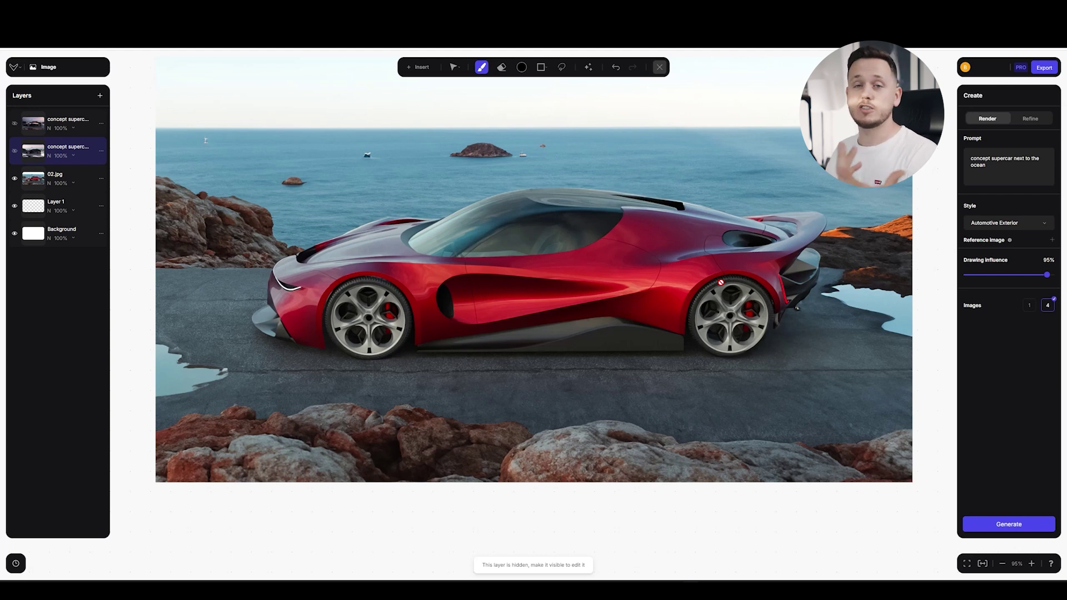
click(16, 154)
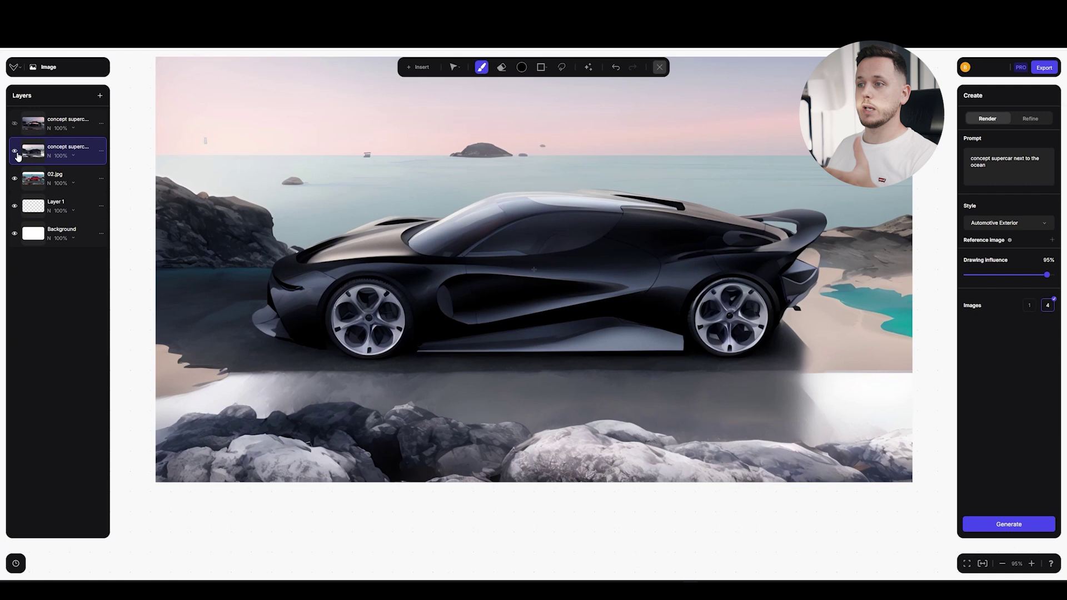
click(15, 126)
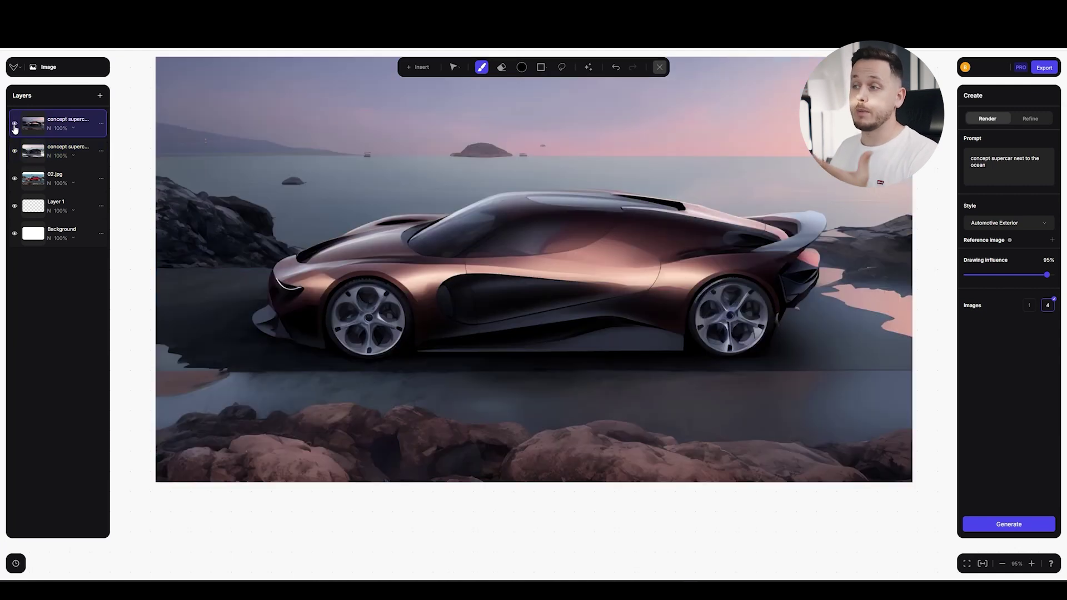
click(14, 124)
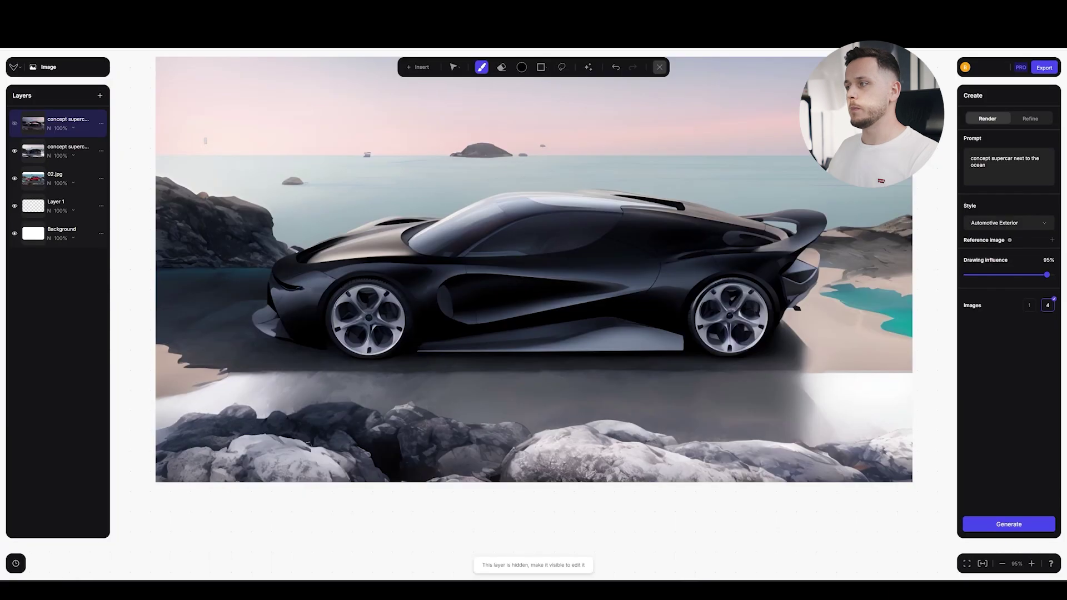
On the red car layer, set blue-car reference influence 50%, drawing influence 100%, and generate.
click(61, 150)
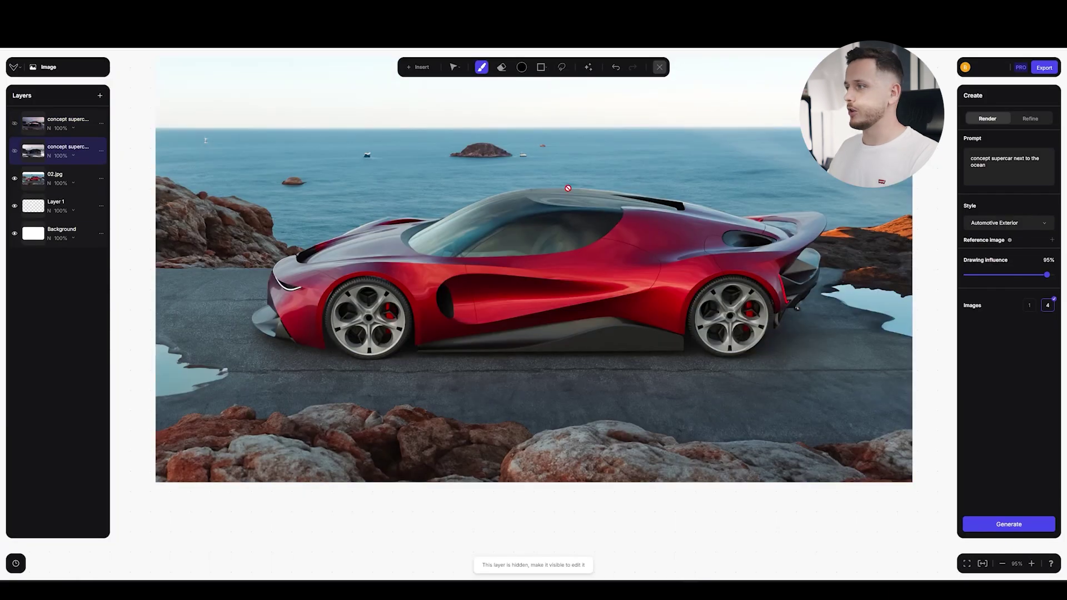
click(1051, 241)
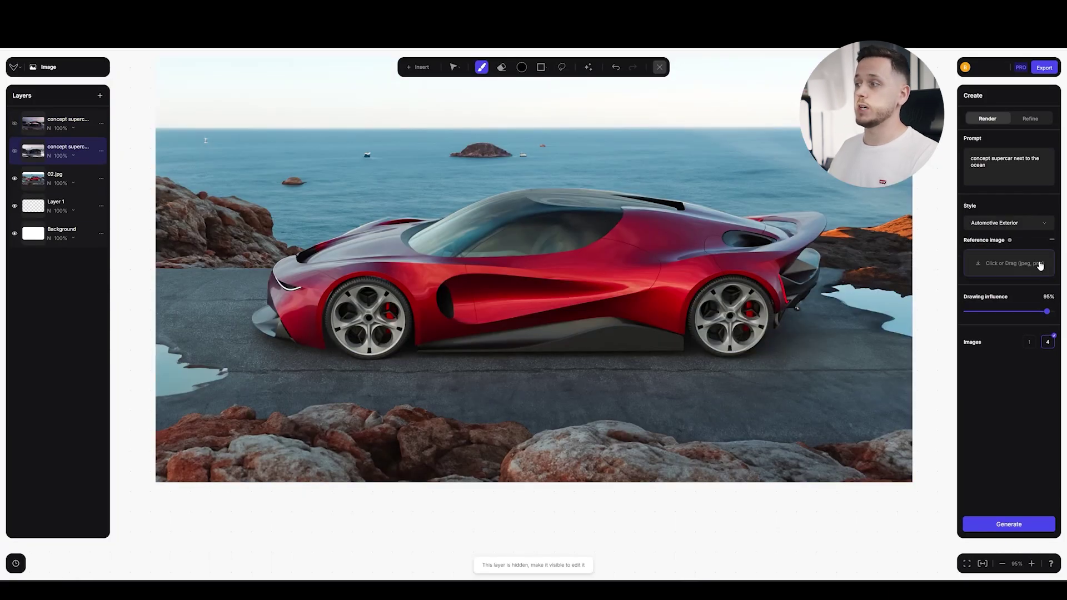
click(1006, 288)
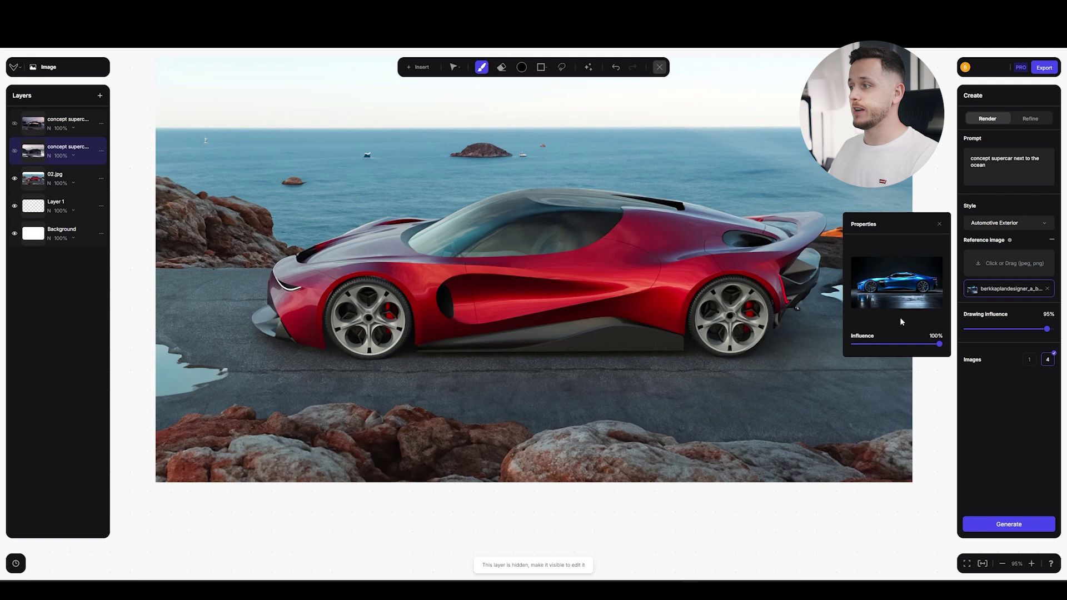
click(898, 344)
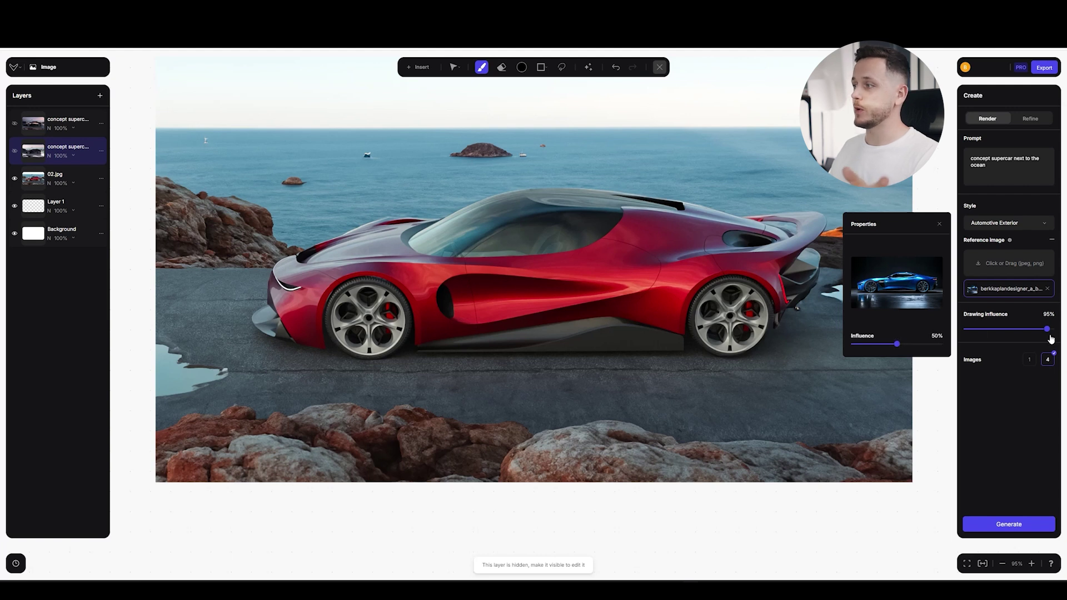
drag(1047, 329, 1059, 332)
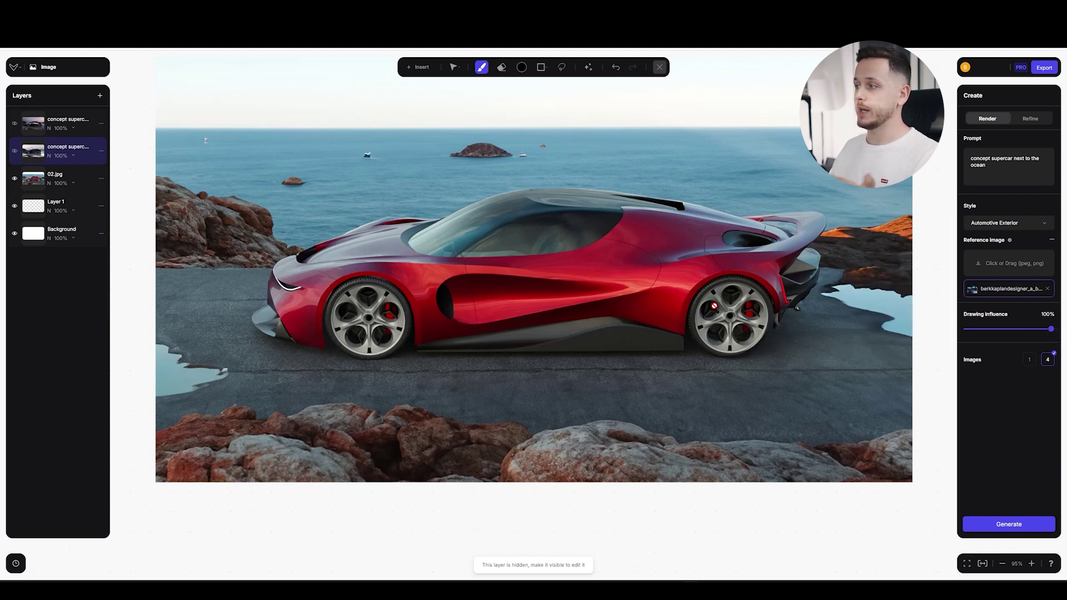
click(1022, 532)
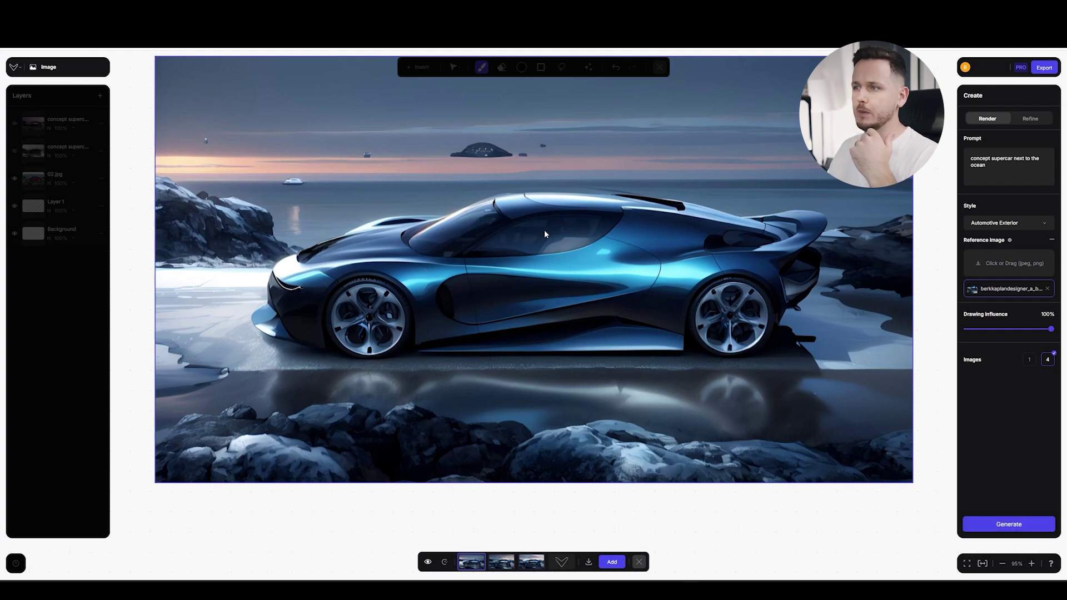
Preview the first three generated blue variations side by side.
click(500, 564)
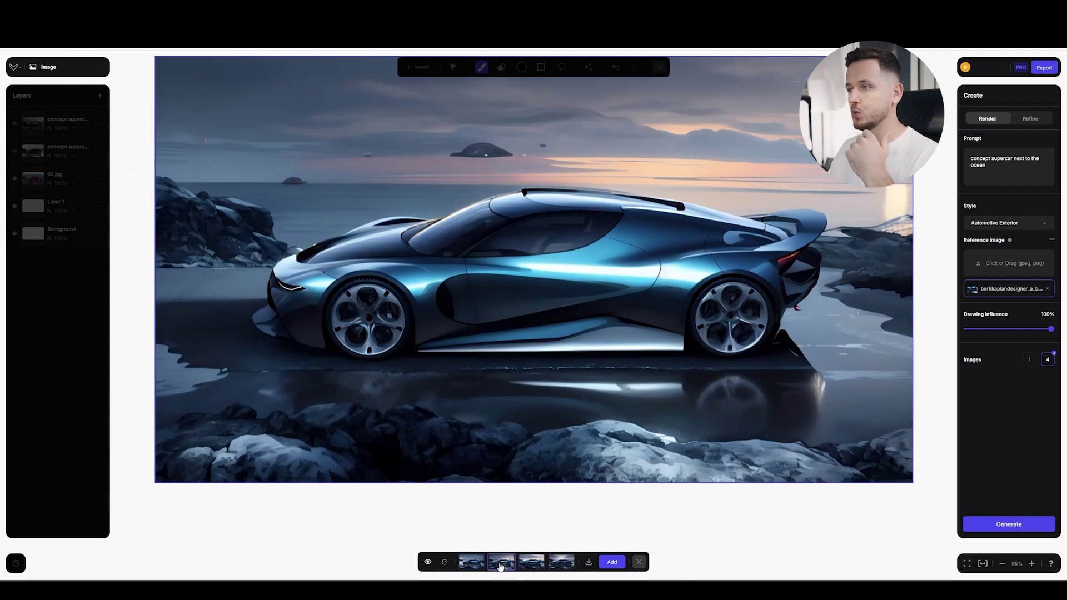
click(471, 563)
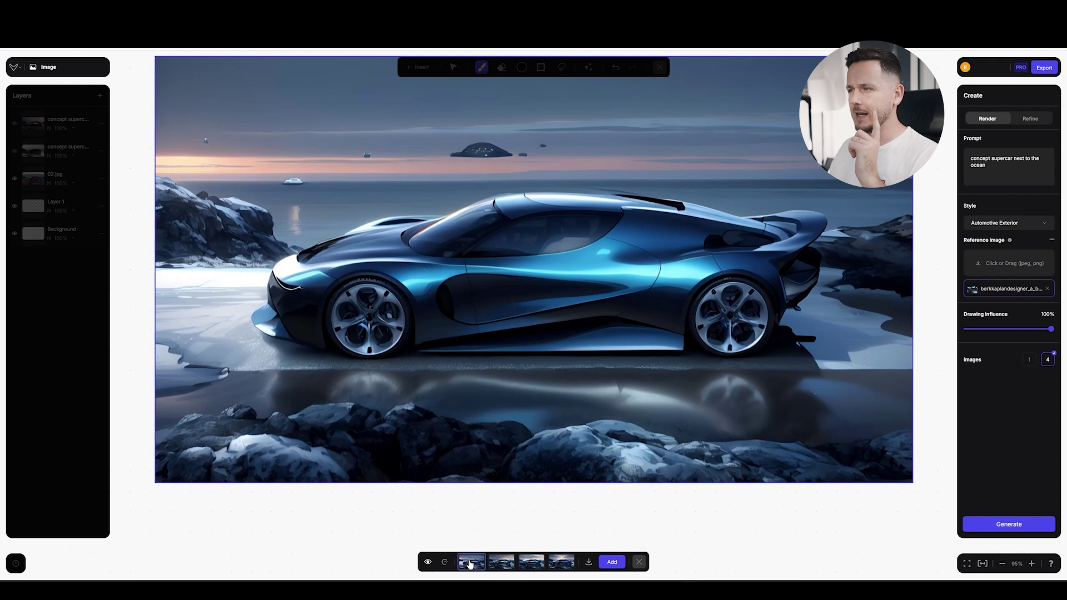
click(502, 564)
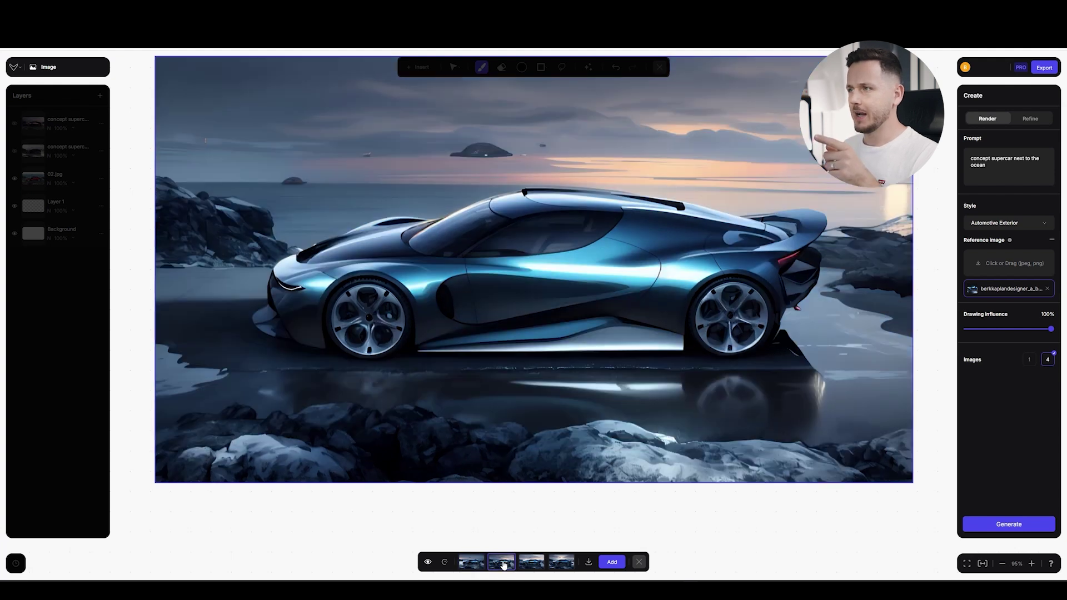
click(480, 567)
click(496, 565)
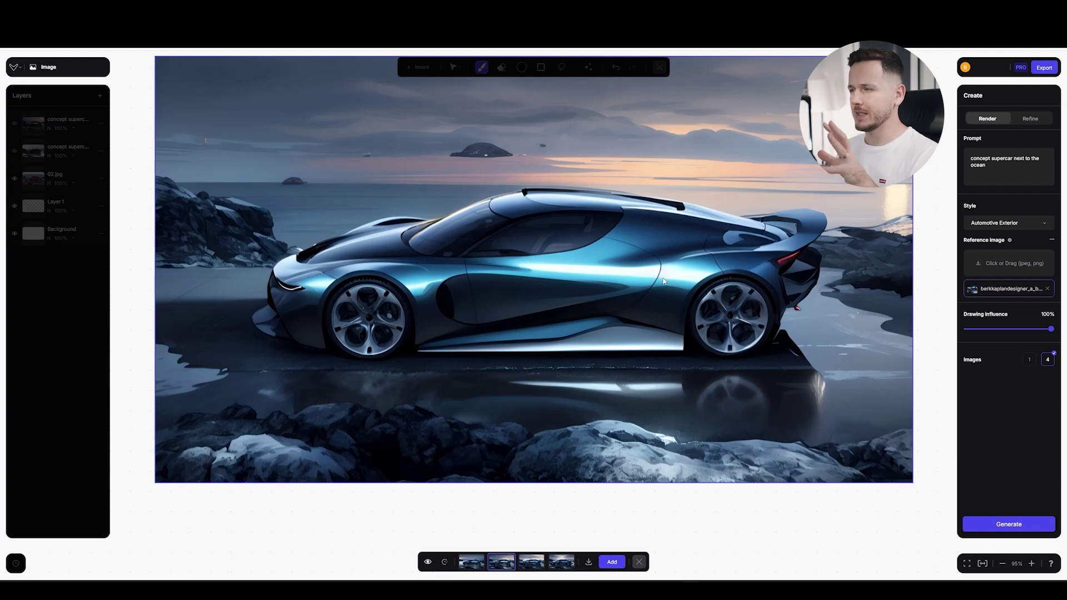
click(538, 563)
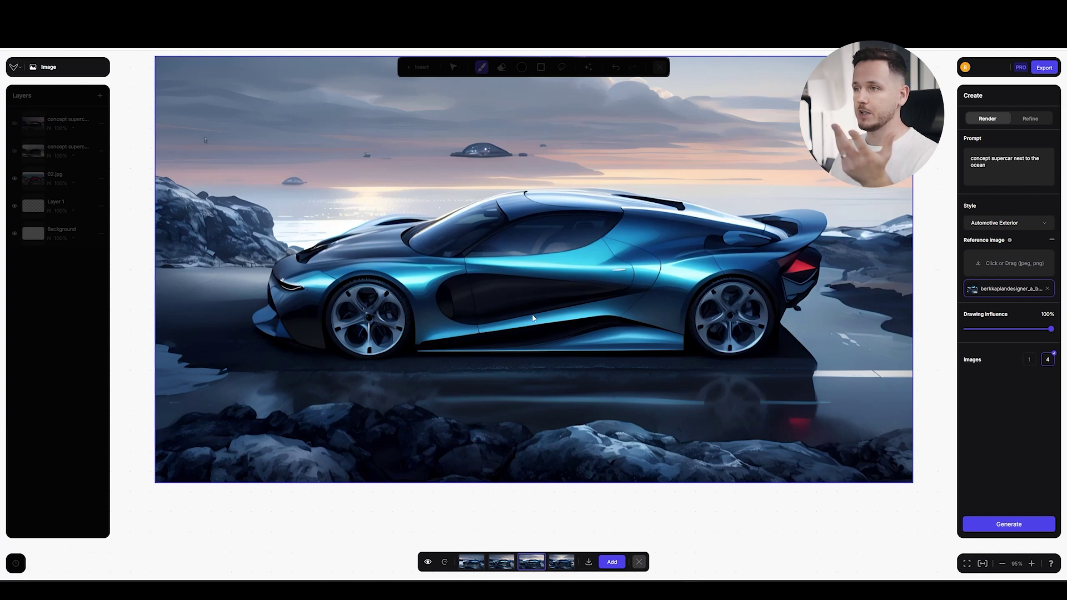
Compare the darker-blue fourth variation with the others, ending on the sunset-sky second one.
click(567, 562)
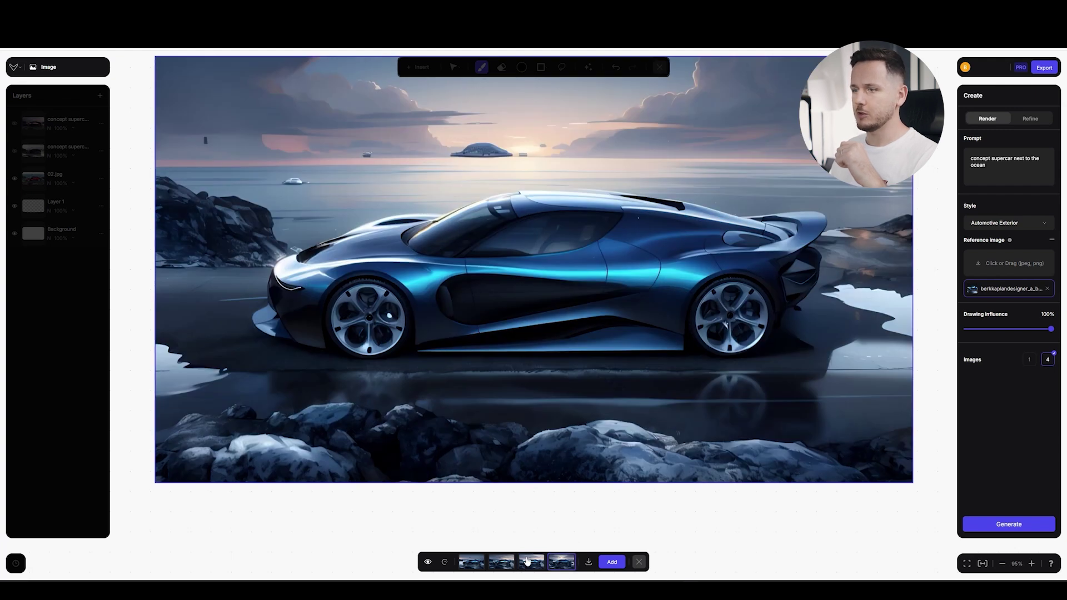
click(498, 567)
click(475, 565)
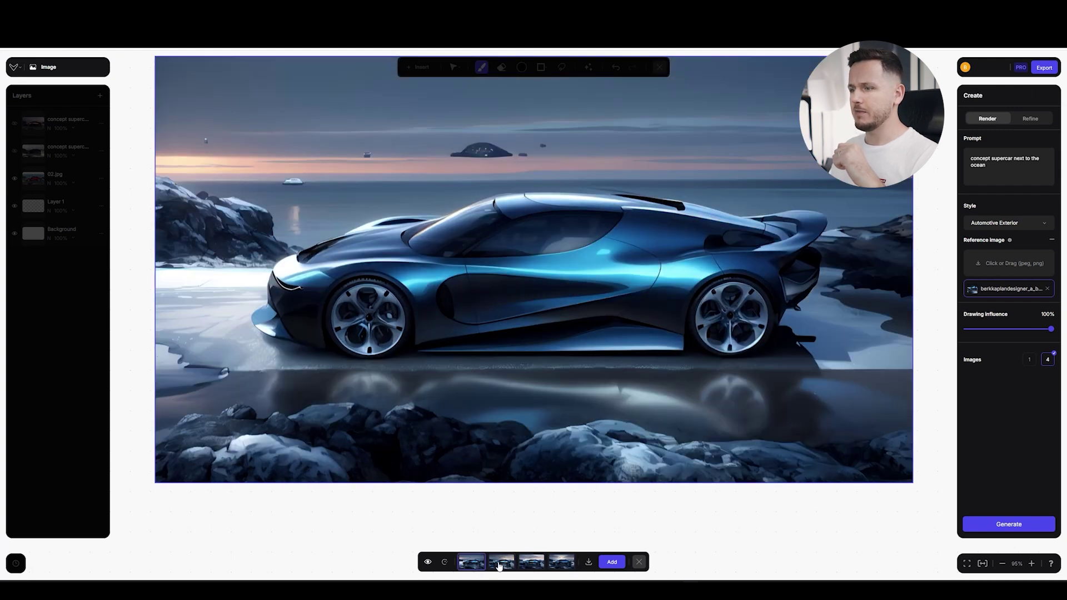
click(554, 563)
click(478, 561)
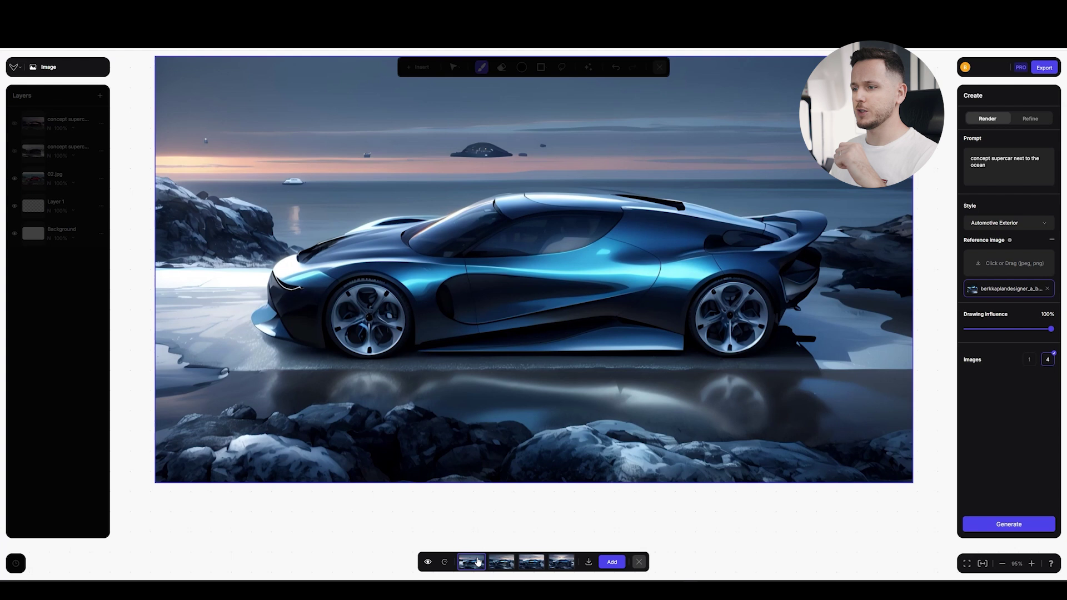
click(498, 564)
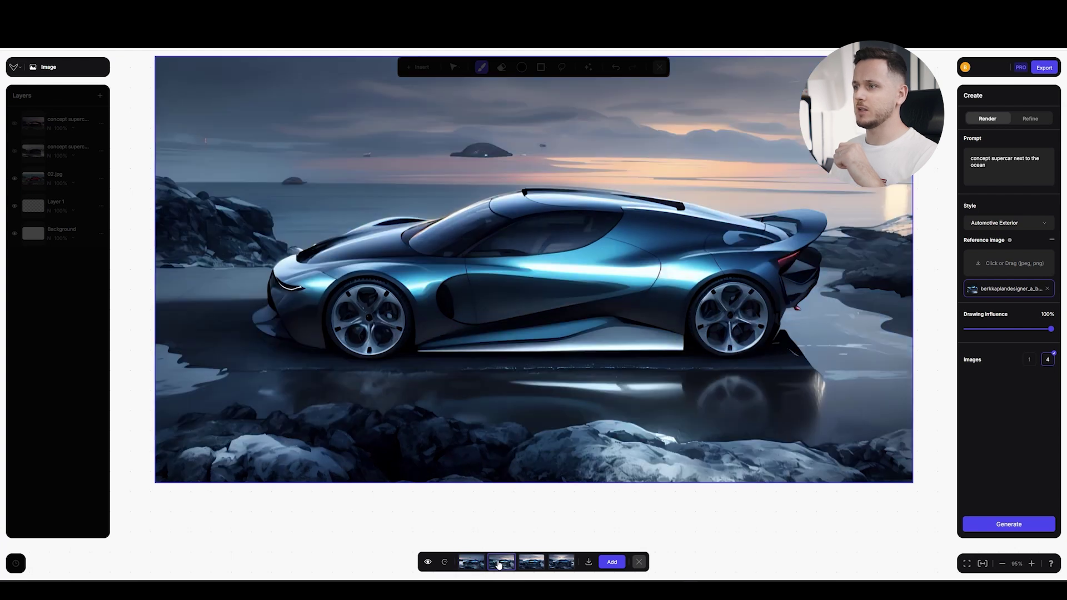
Add the first and sunset-sky blue variations as new layers and close the previews.
click(477, 563)
click(611, 562)
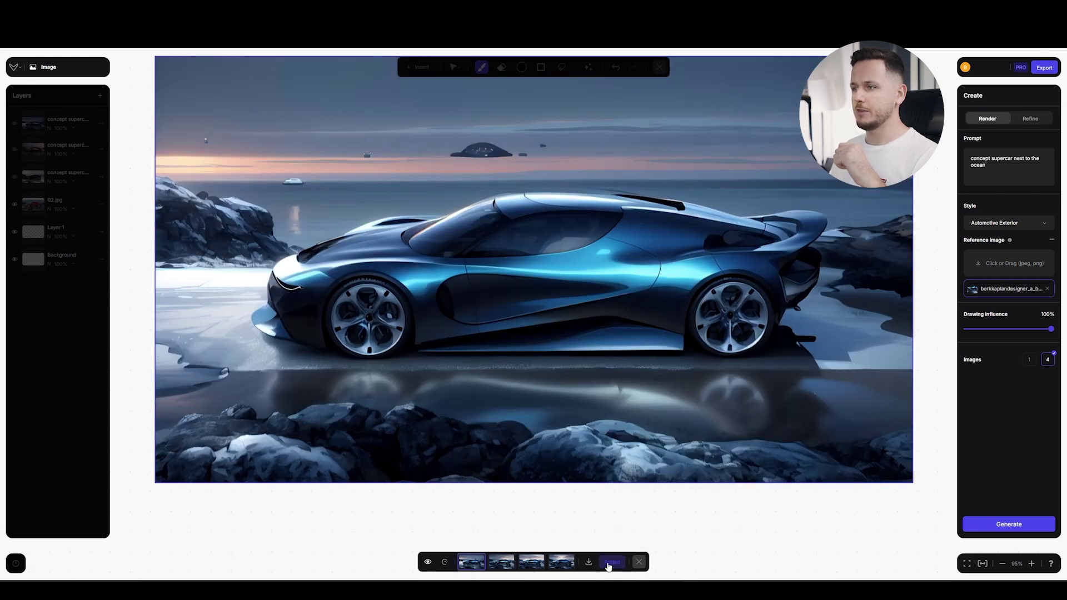
click(497, 566)
click(611, 563)
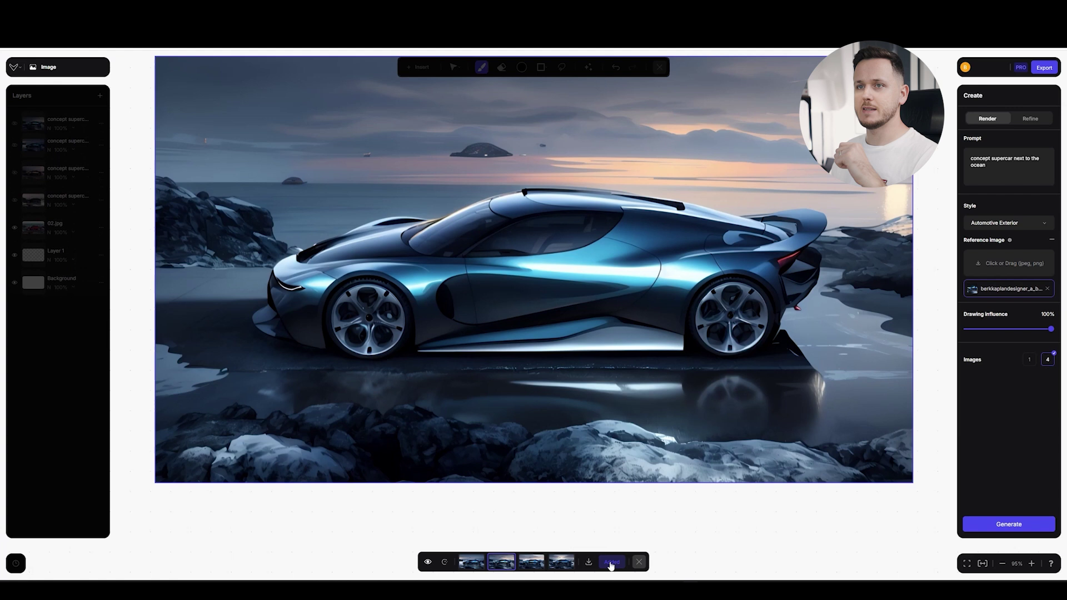
click(639, 562)
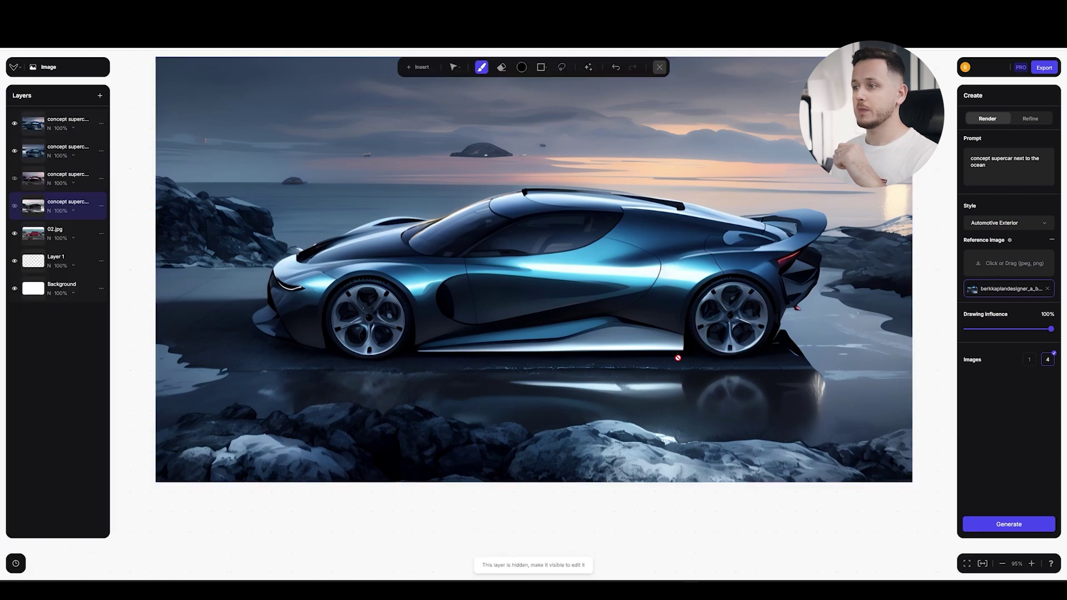
With a 147px eraser, erase the top render along the car's side panel.
click(501, 68)
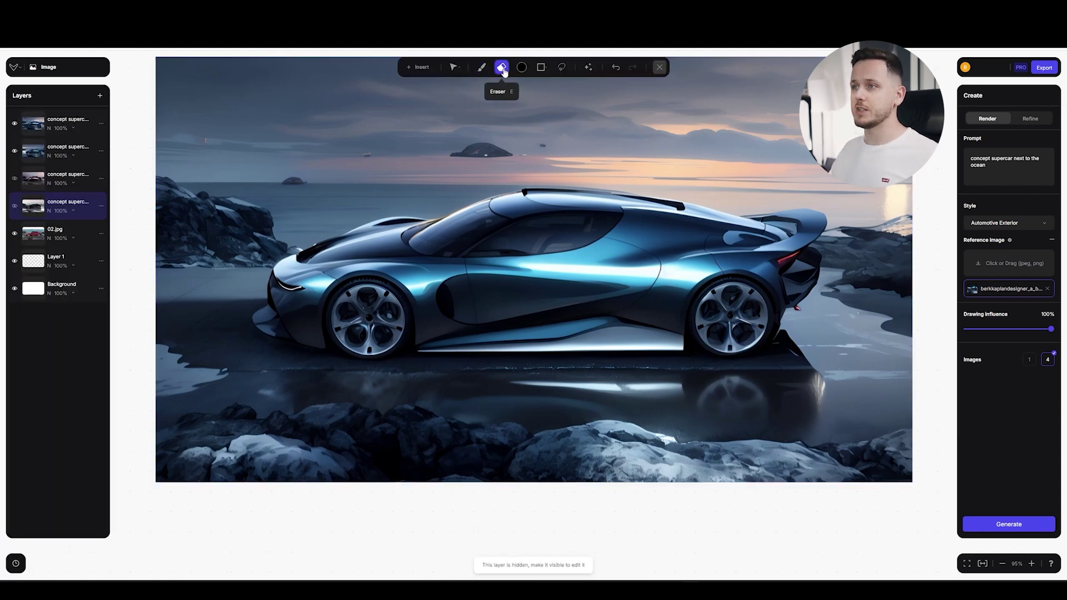
click(63, 126)
click(502, 68)
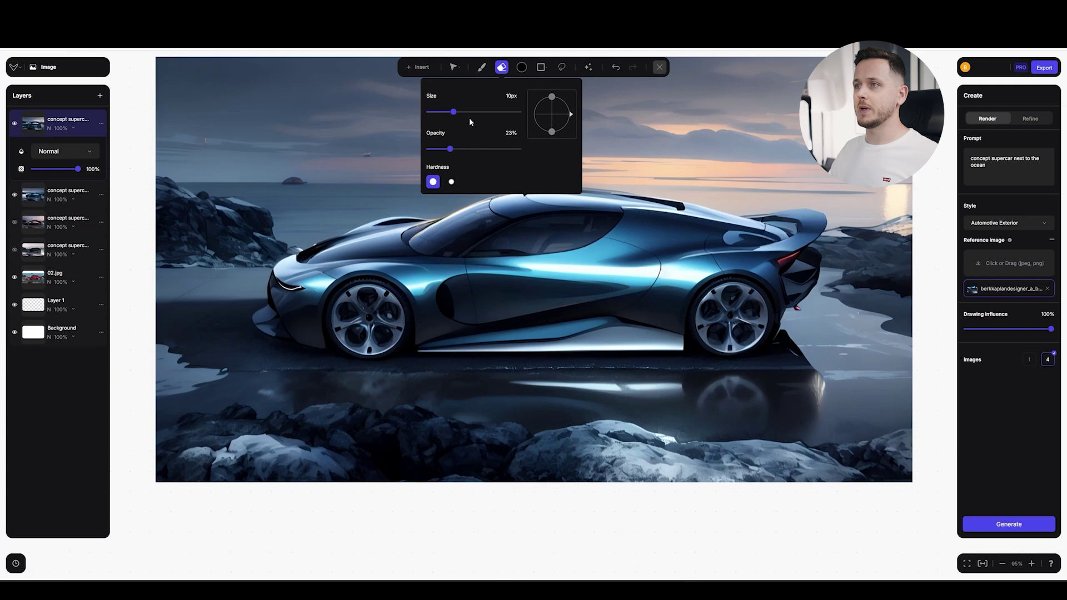
drag(469, 113, 501, 113)
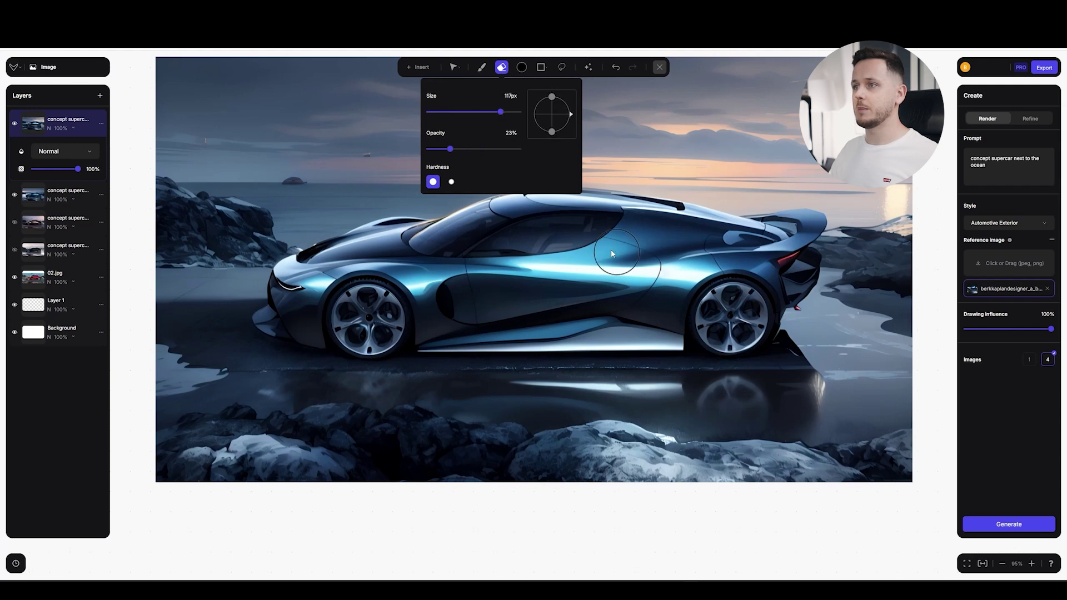
click(678, 294)
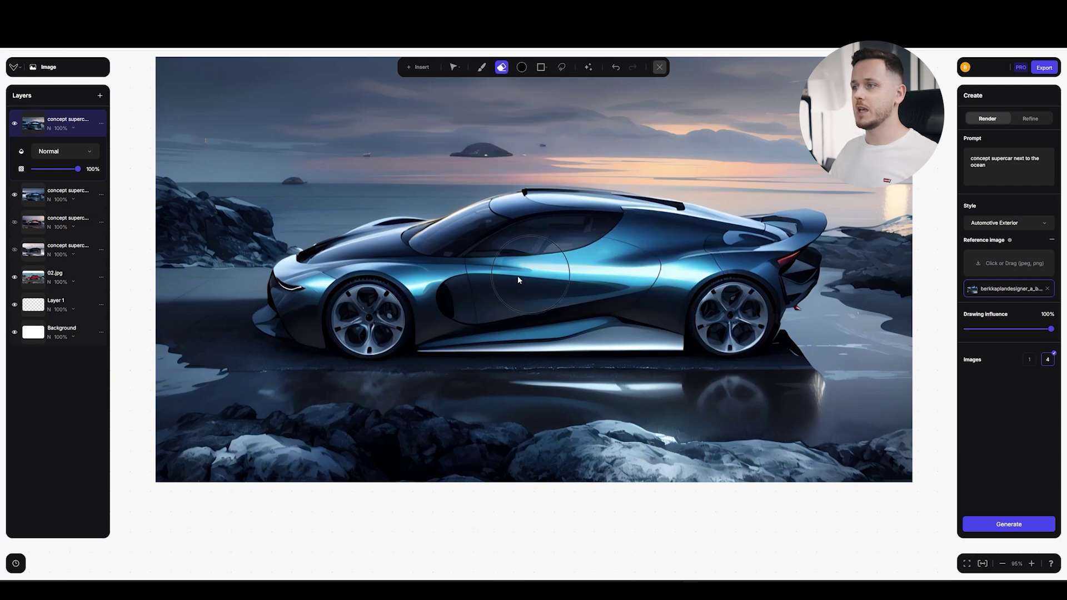
mouse_move(673, 267)
mouse_down()
mouse_move(585, 283)
mouse_move(660, 277)
mouse_move(674, 269)
mouse_move(414, 292)
mouse_move(427, 295)
mouse_move(382, 281)
mouse_move(334, 292)
mouse_move(389, 283)
mouse_move(330, 305)
mouse_move(371, 295)
mouse_move(310, 296)
mouse_move(551, 274)
mouse_move(433, 287)
mouse_move(501, 246)
mouse_move(469, 247)
mouse_move(701, 256)
mouse_move(607, 264)
mouse_move(757, 272)
mouse_move(665, 317)
mouse_move(393, 314)
mouse_move(577, 315)
mouse_move(407, 317)
mouse_move(553, 314)
mouse_move(473, 305)
mouse_move(638, 295)
mouse_move(528, 301)
mouse_move(705, 261)
mouse_move(687, 233)
mouse_up()
Toggle the top layer's visibility repeatedly to compare it with the render below.
scroll(861, 298, down, 3)
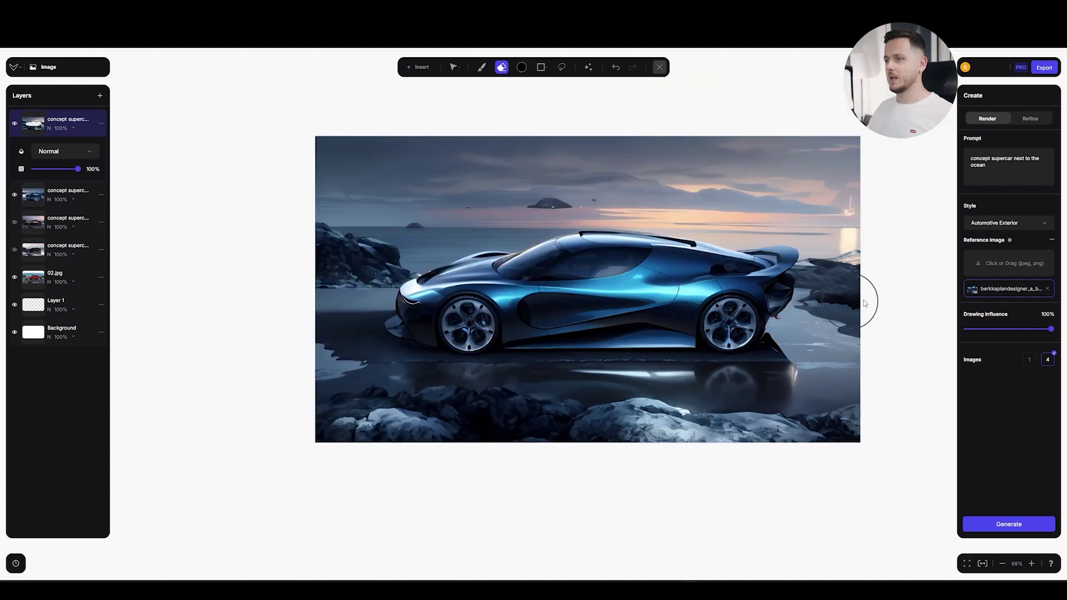
scroll(861, 298, up, 1)
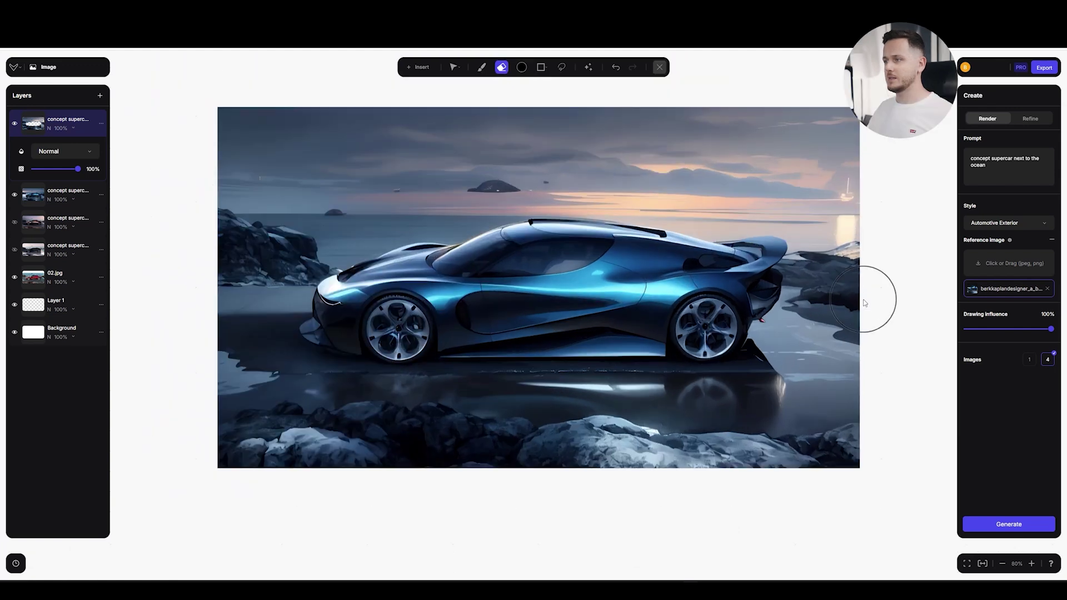
click(15, 124)
click(15, 124)
click(14, 125)
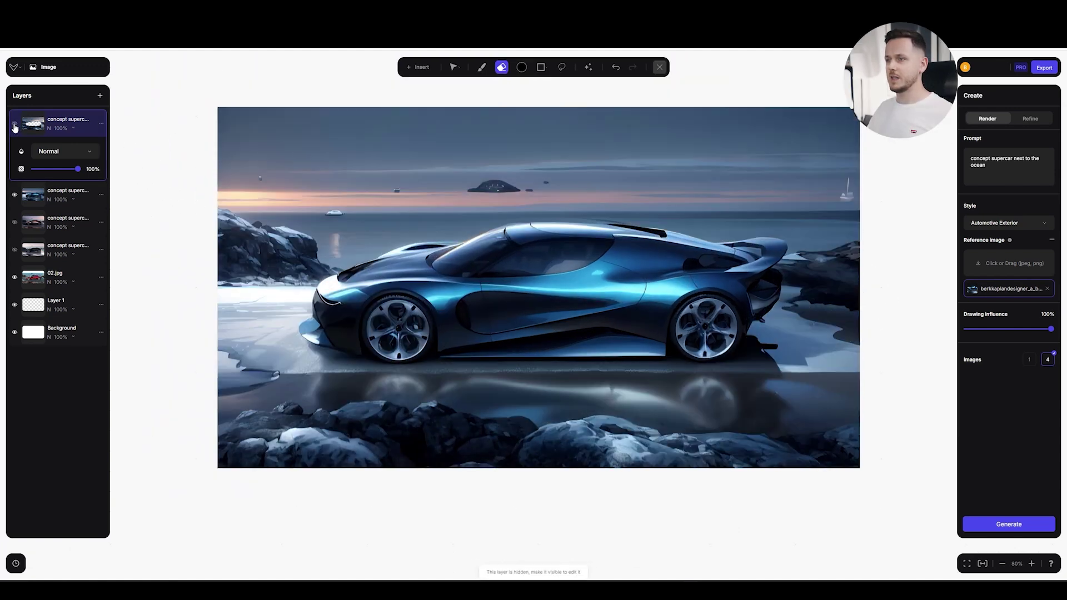
click(14, 124)
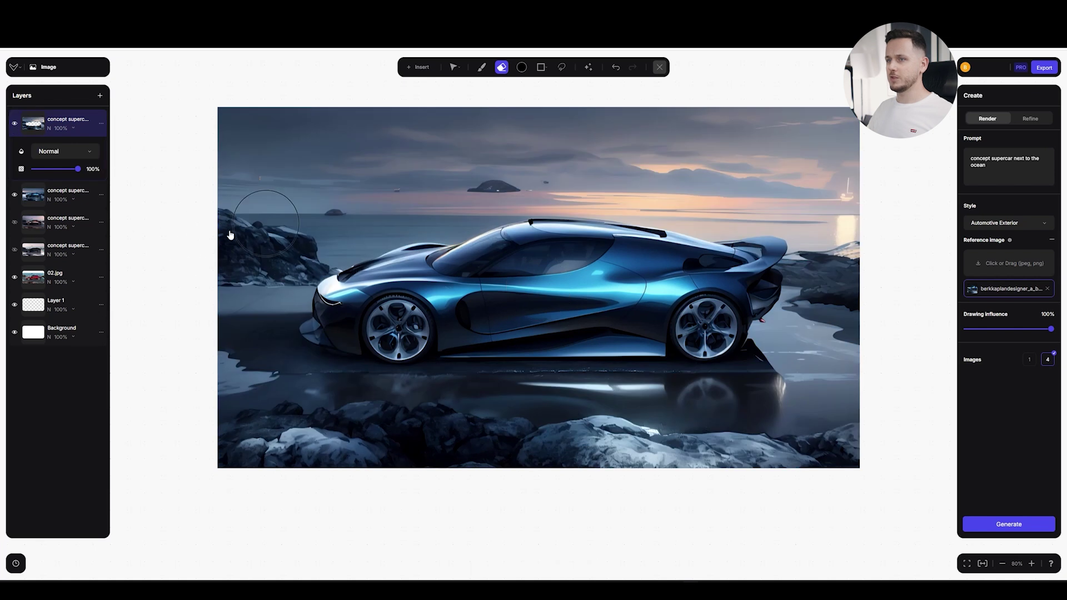
click(14, 124)
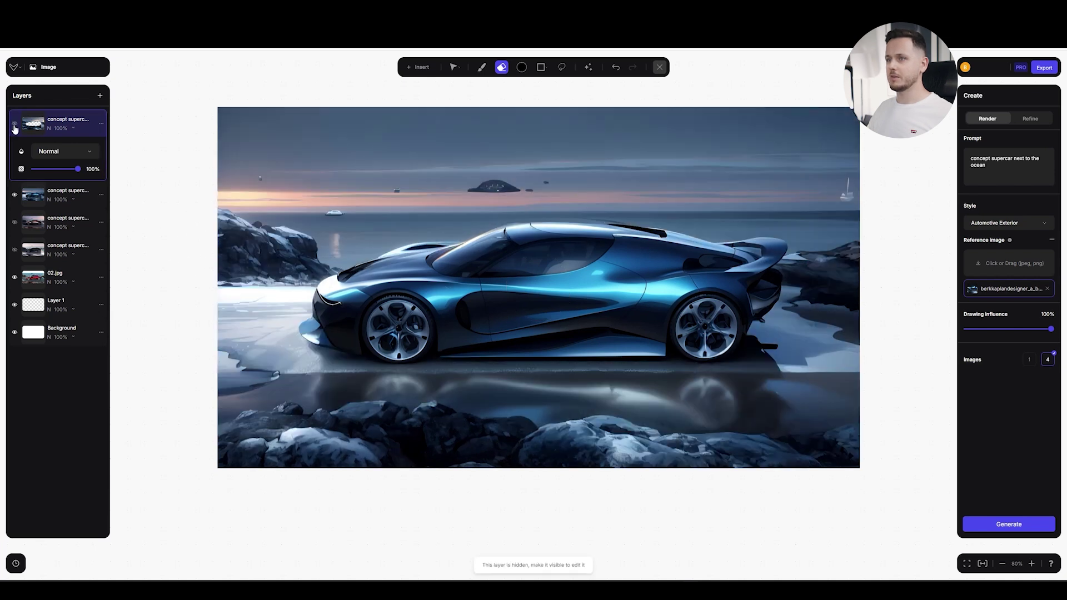
click(15, 125)
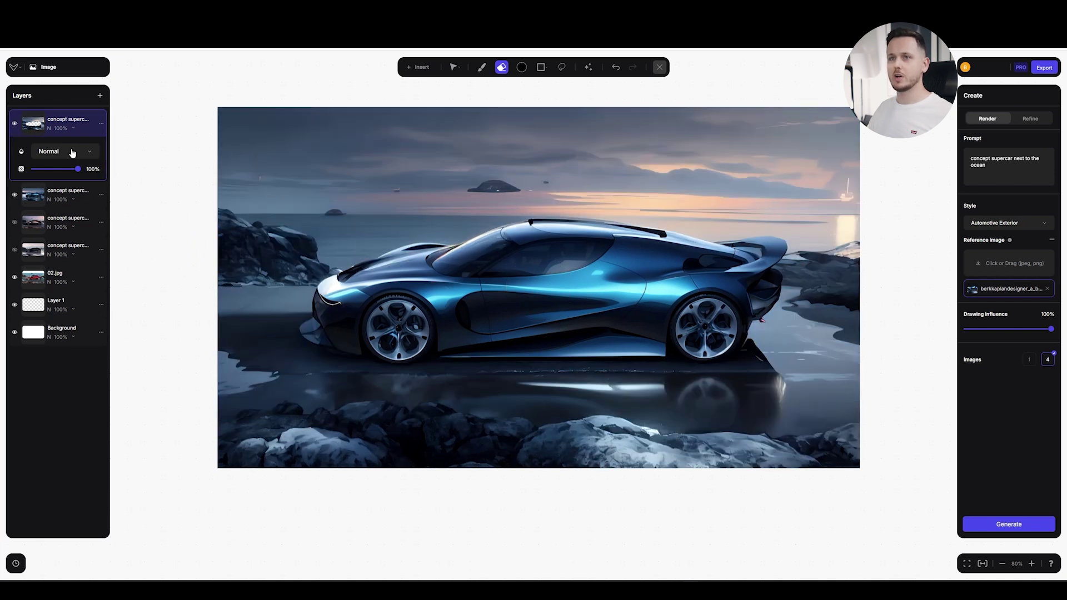
Set the eraser to 232px, 15% opacity, soft edge, and erase the rocks left of the car front.
click(501, 66)
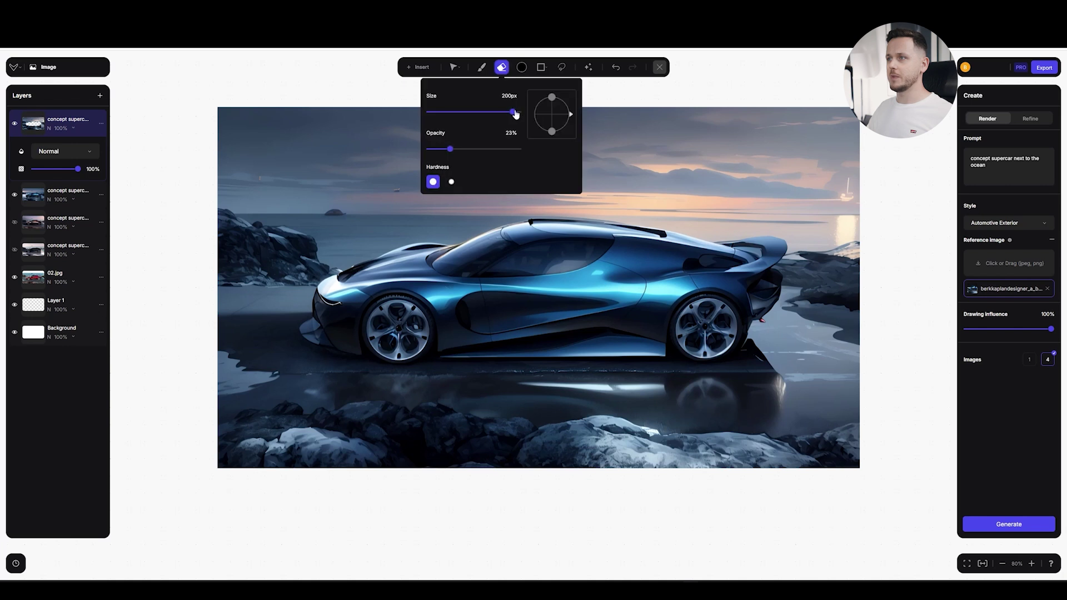
drag(515, 112, 517, 112)
drag(450, 149, 443, 151)
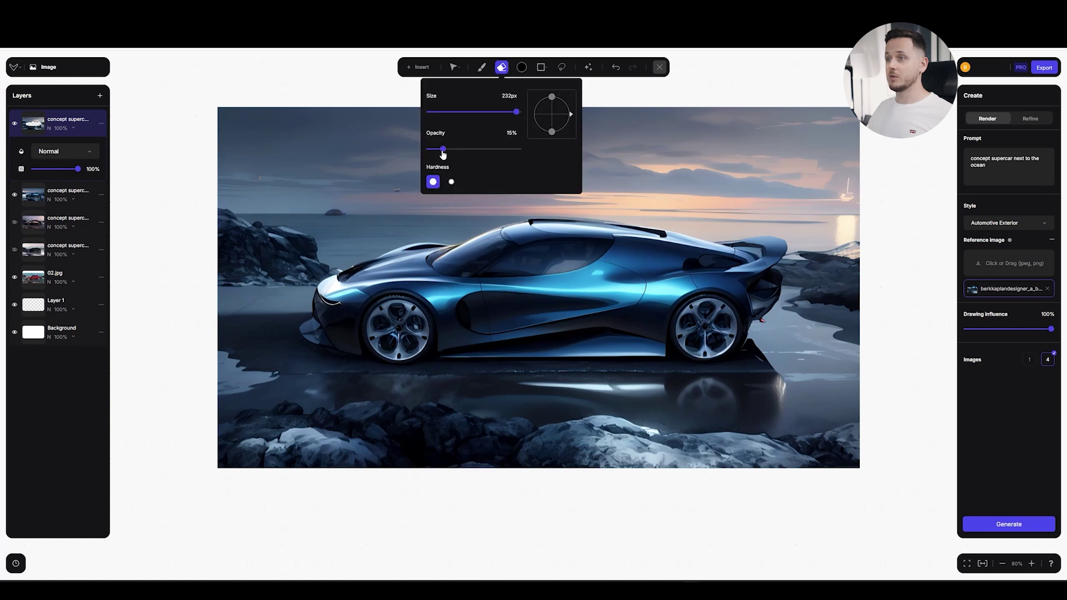
click(451, 181)
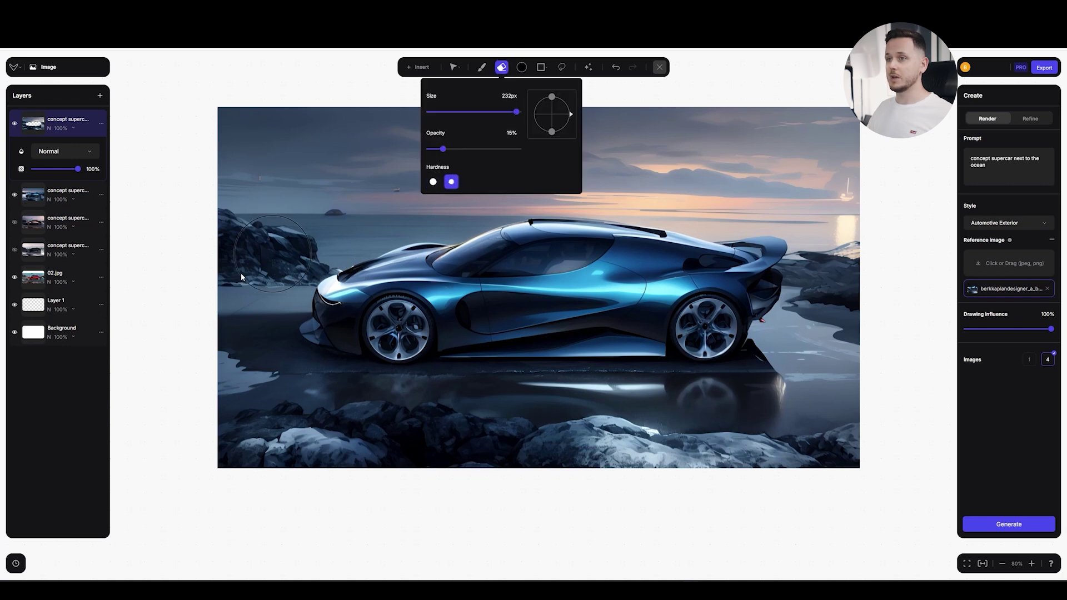
mouse_move(241, 273)
mouse_down()
mouse_move(279, 262)
mouse_move(352, 310)
mouse_move(250, 305)
mouse_move(192, 323)
mouse_move(211, 336)
mouse_move(318, 336)
mouse_move(356, 324)
mouse_move(365, 336)
mouse_move(247, 381)
mouse_move(311, 328)
mouse_up()
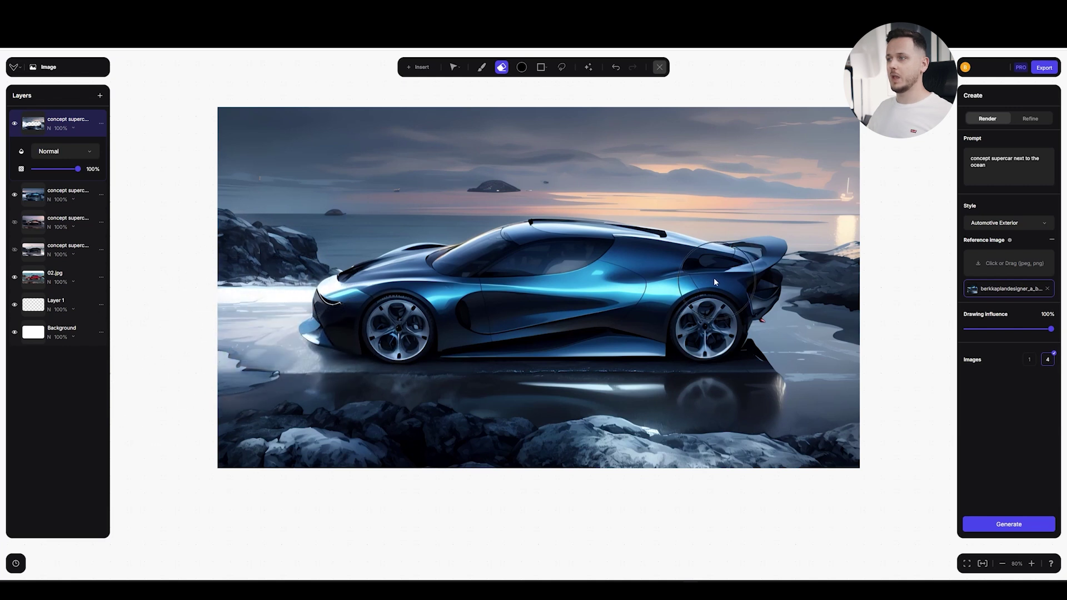
scroll(715, 282, down, 2)
scroll(611, 267, up, 4)
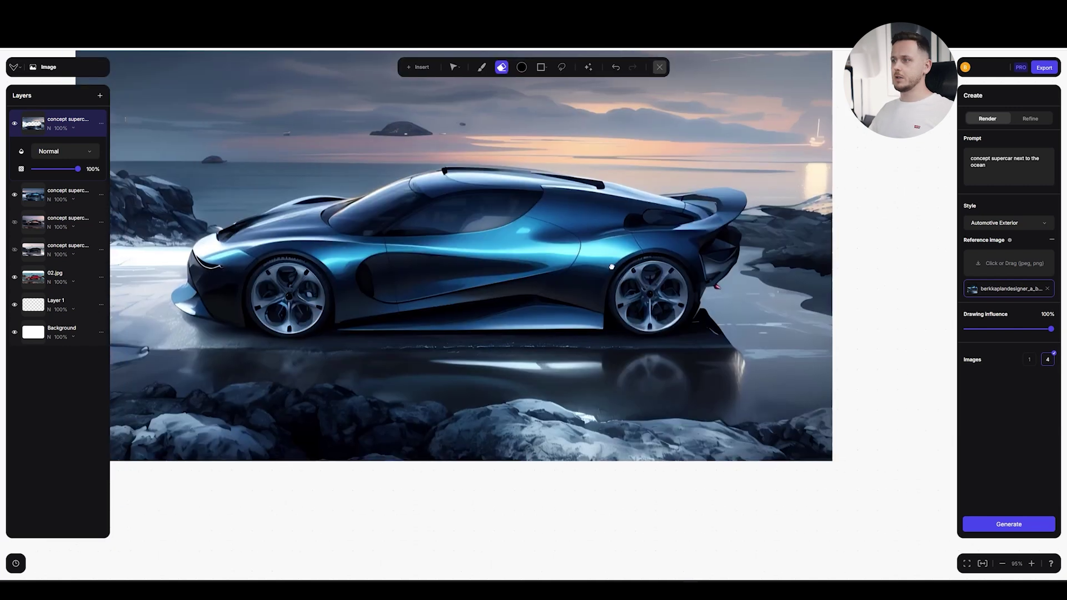
scroll(611, 268, up, 2)
scroll(611, 267, left, 2)
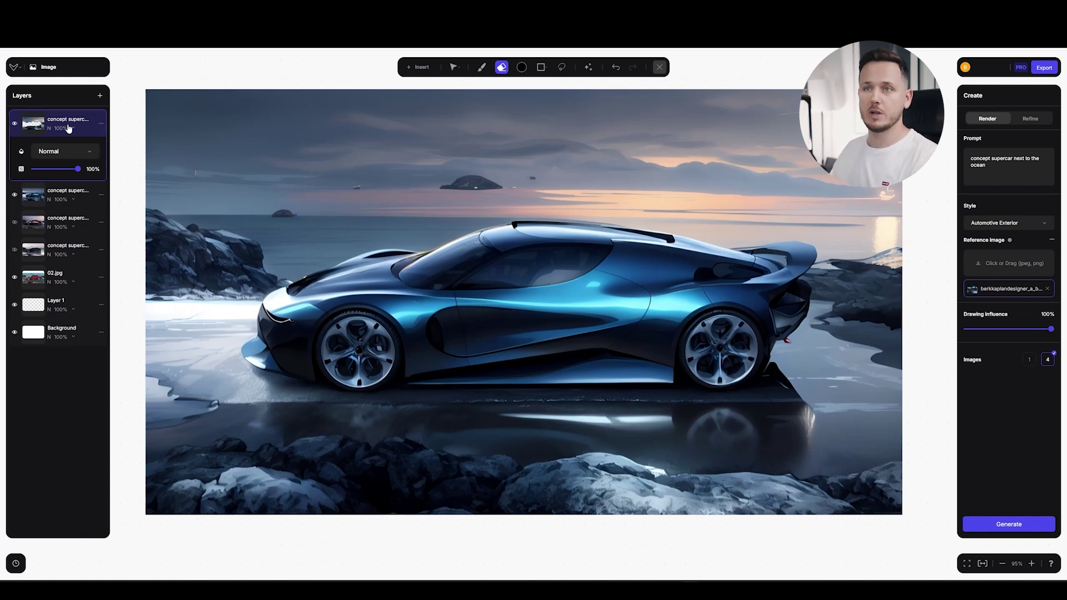
Undo the last erase and merge the top layer down into the blue layer below.
key(ctrl+z)
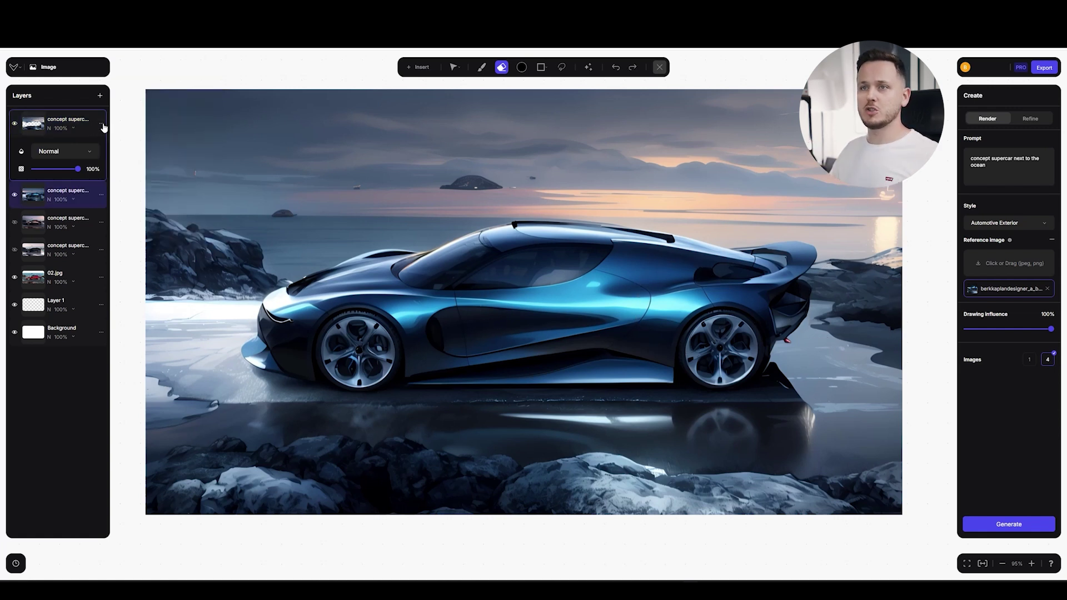
click(103, 125)
click(130, 138)
Toggle the merged blue composite on and off to compare it with the red original.
click(15, 126)
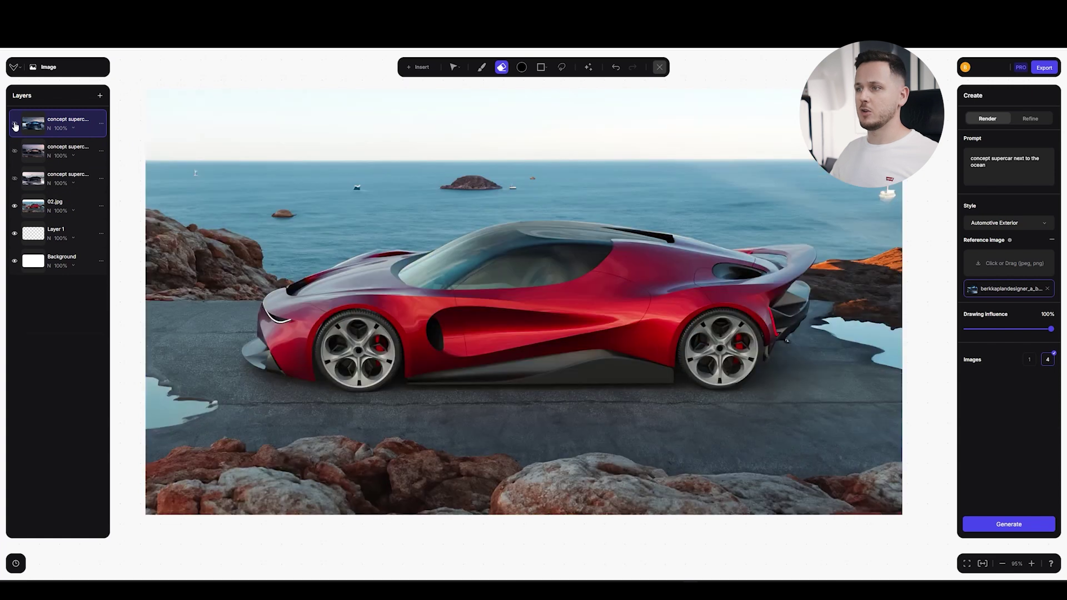
click(15, 125)
click(15, 126)
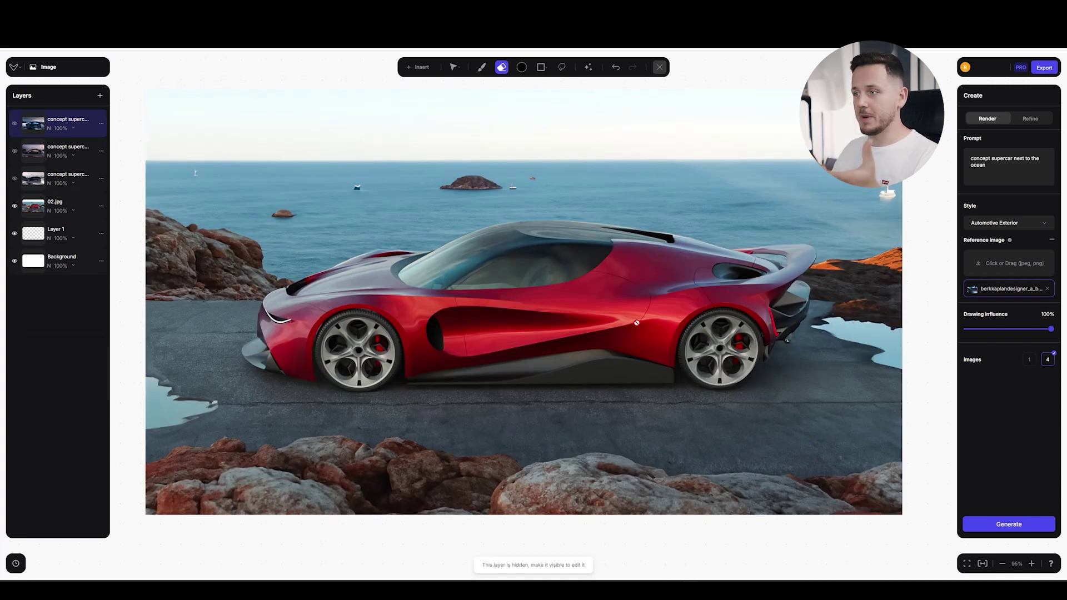
click(15, 124)
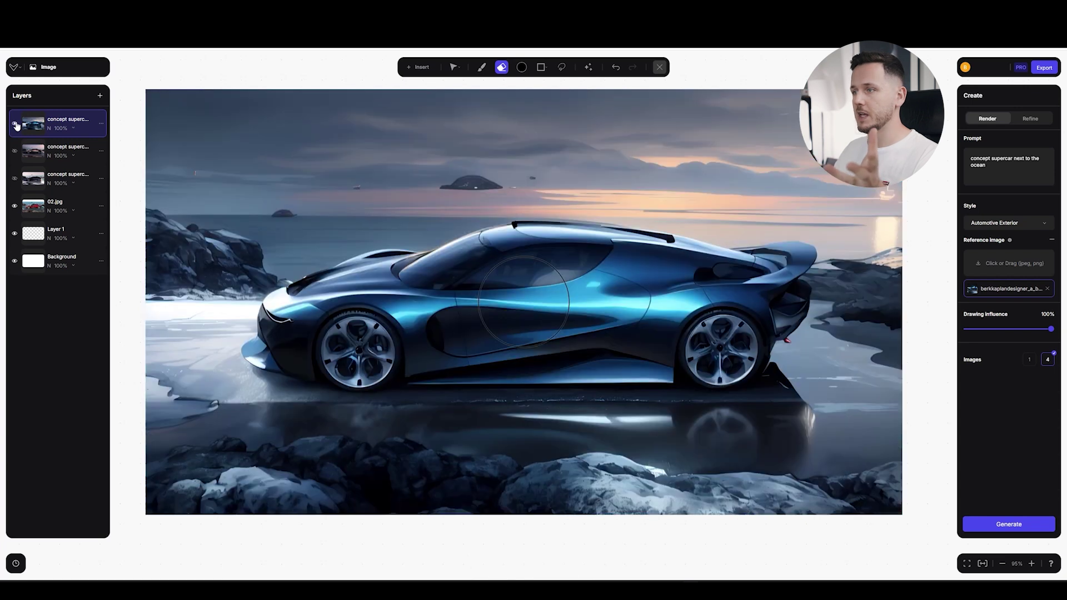
click(15, 124)
click(15, 125)
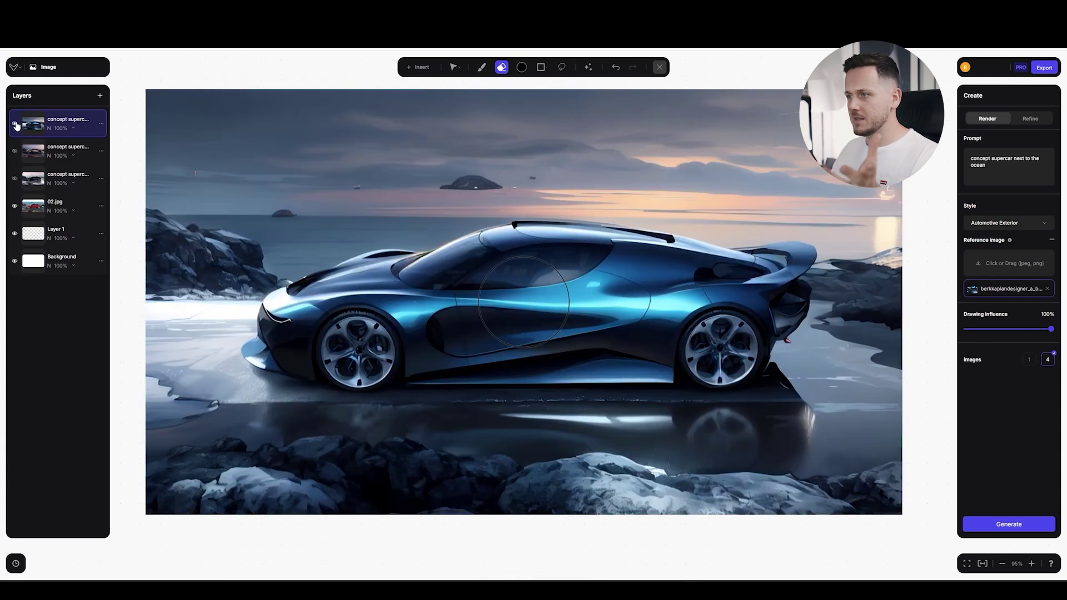
click(15, 125)
click(15, 125)
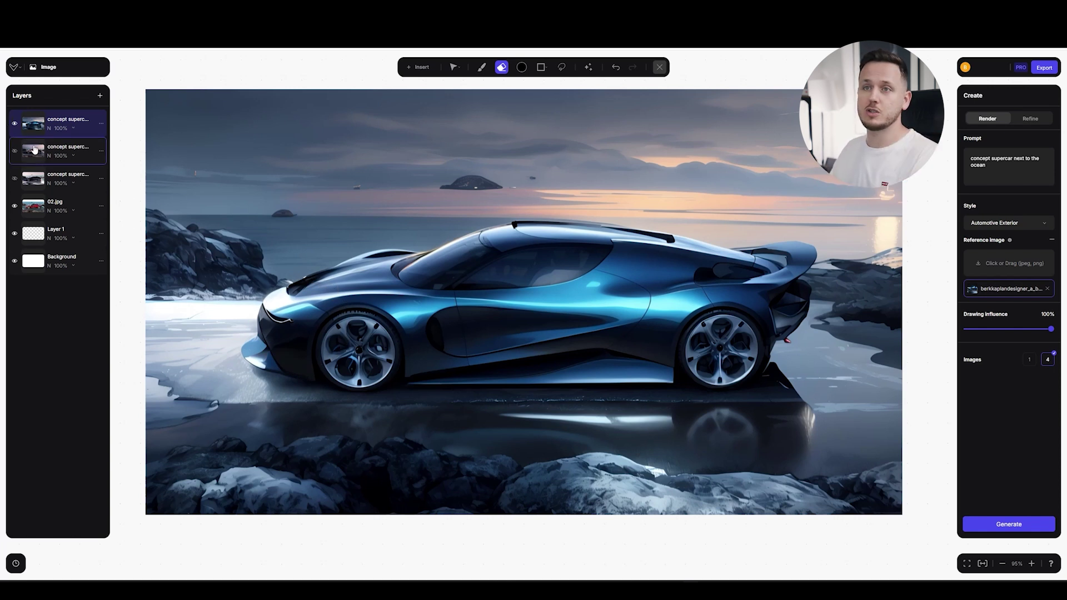
click(15, 124)
click(14, 152)
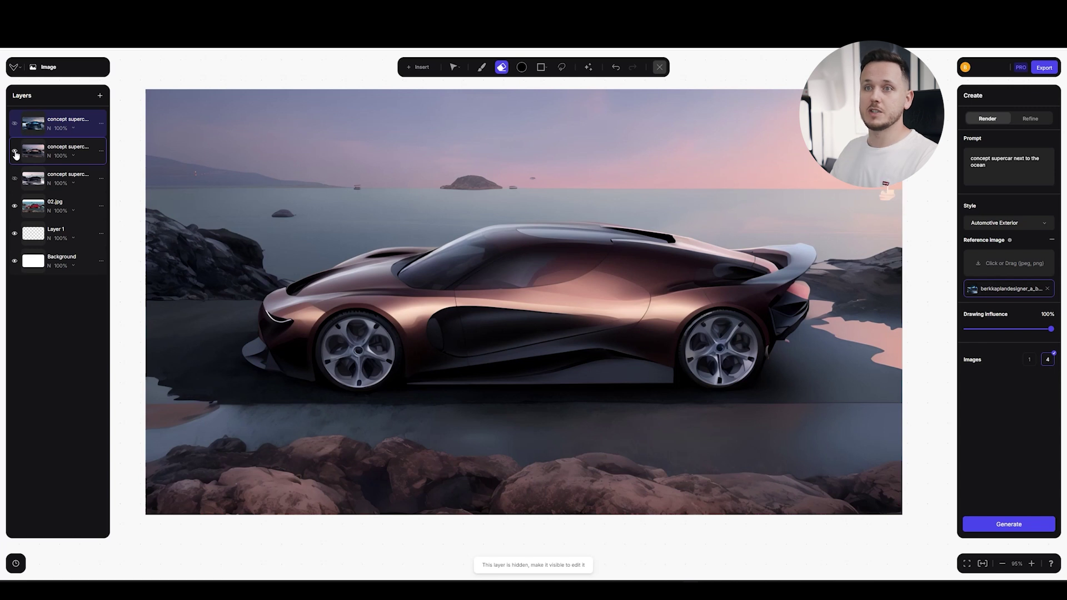
click(15, 152)
click(14, 179)
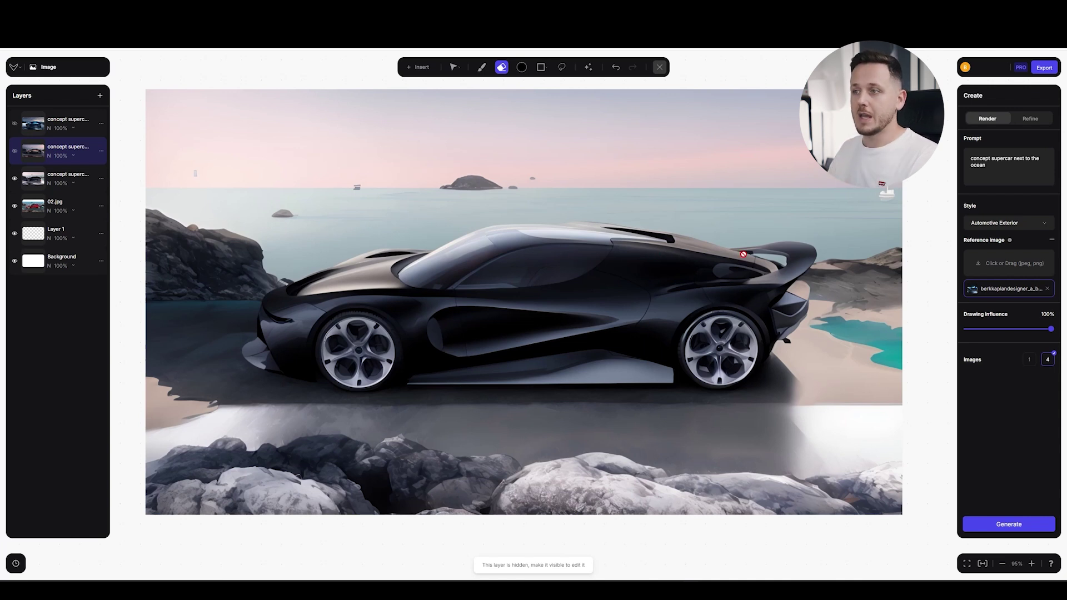
click(14, 124)
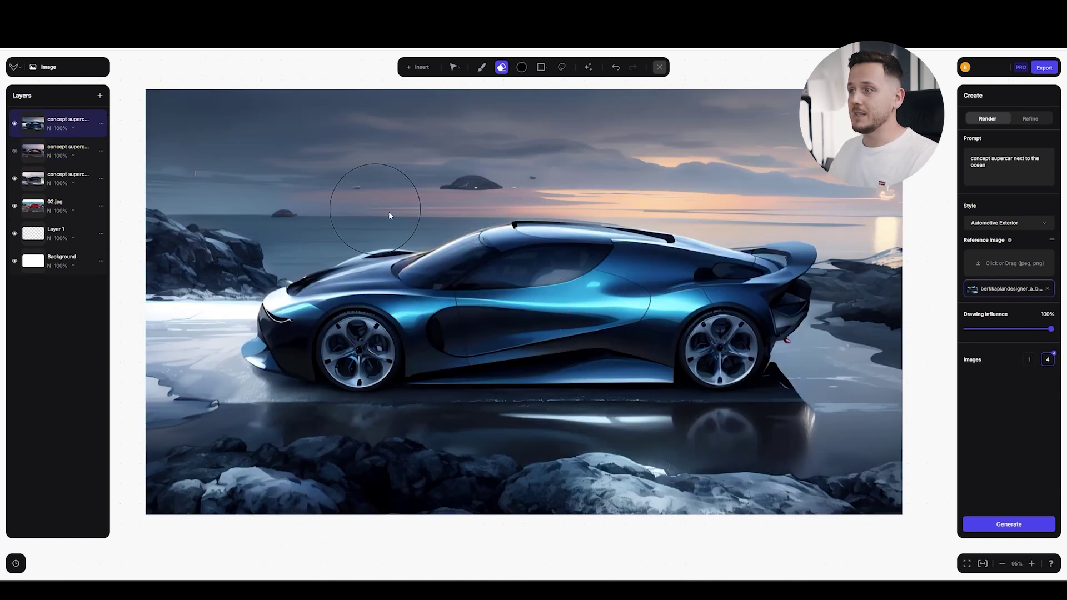